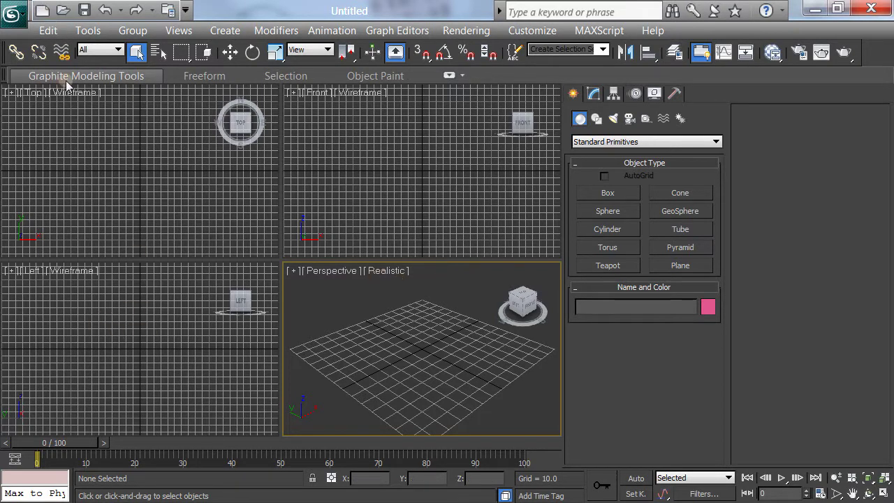
In a maximized Top view, draw an open Line spline of a bat's half profile, about 190 units tall, along the negative-X side of the vertical axis
left_click(115, 155)
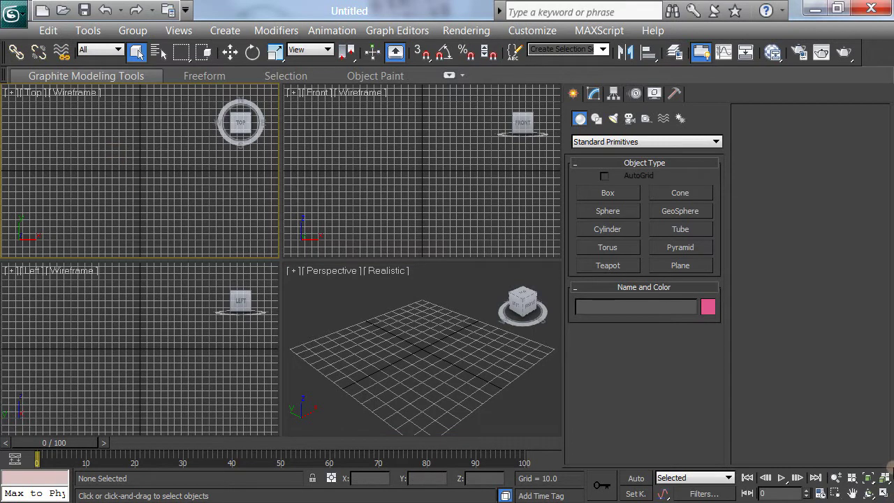
left_click(882, 493)
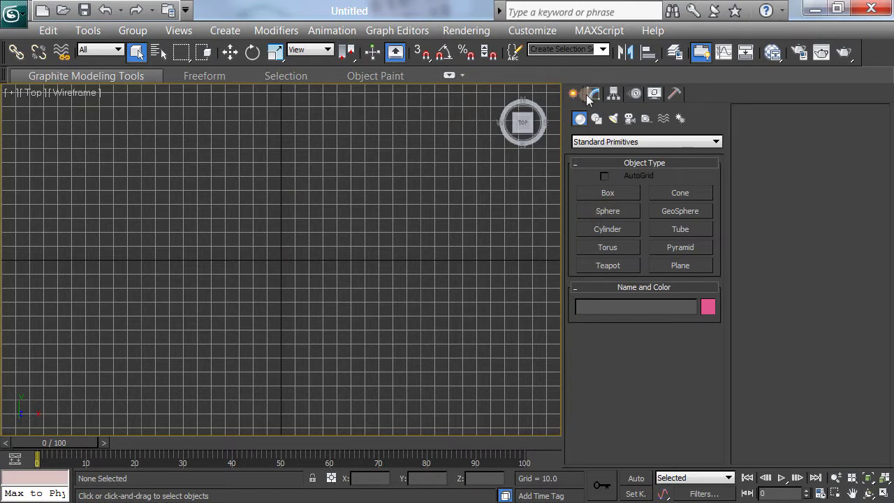
left_click(595, 119)
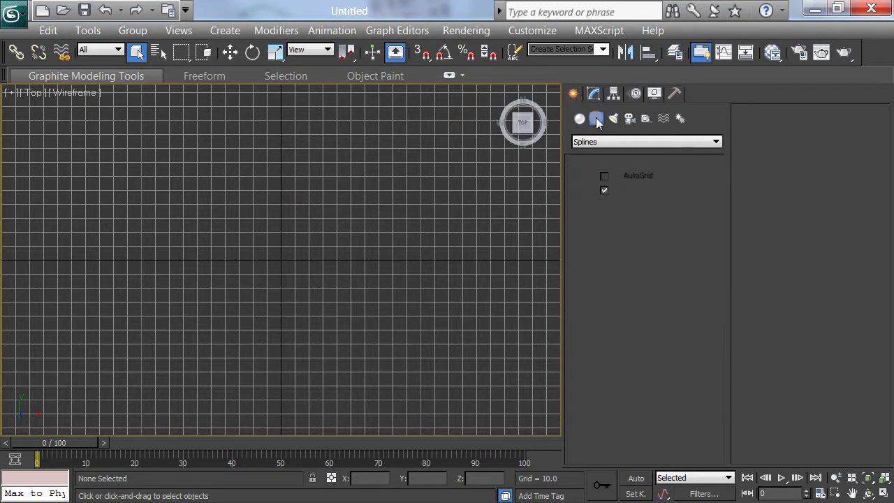
left_click(600, 207)
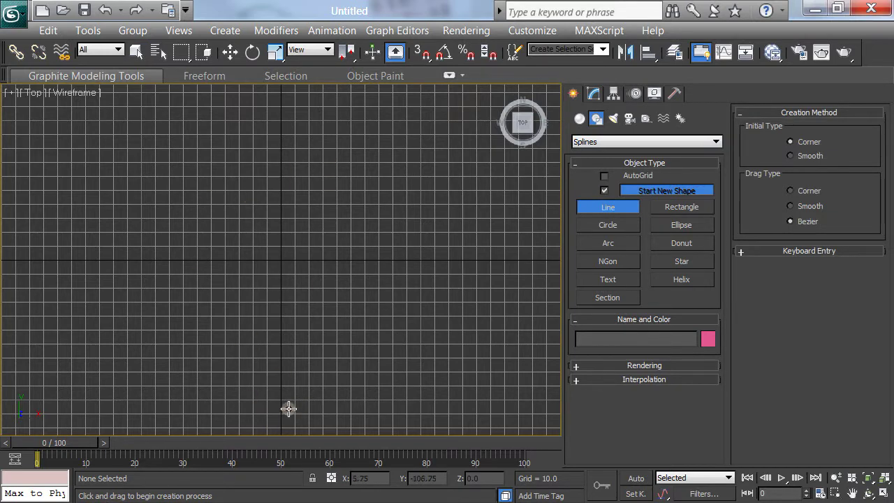
left_click(280, 408)
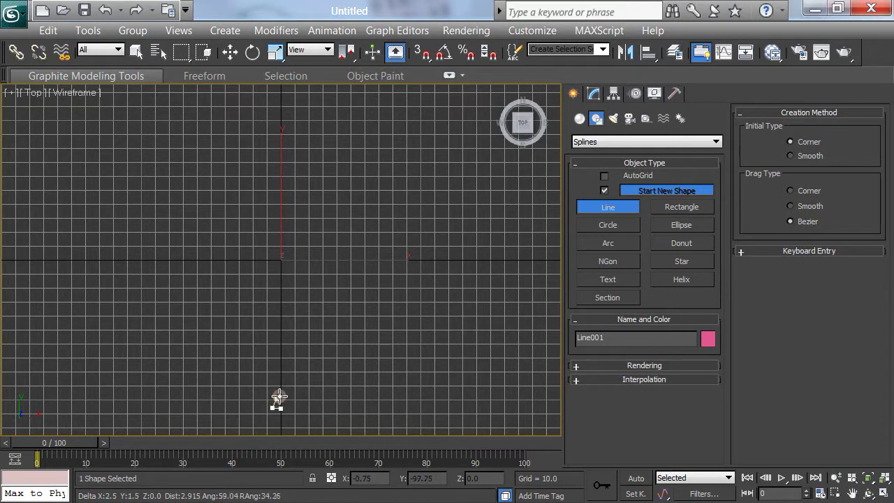
left_click(276, 398)
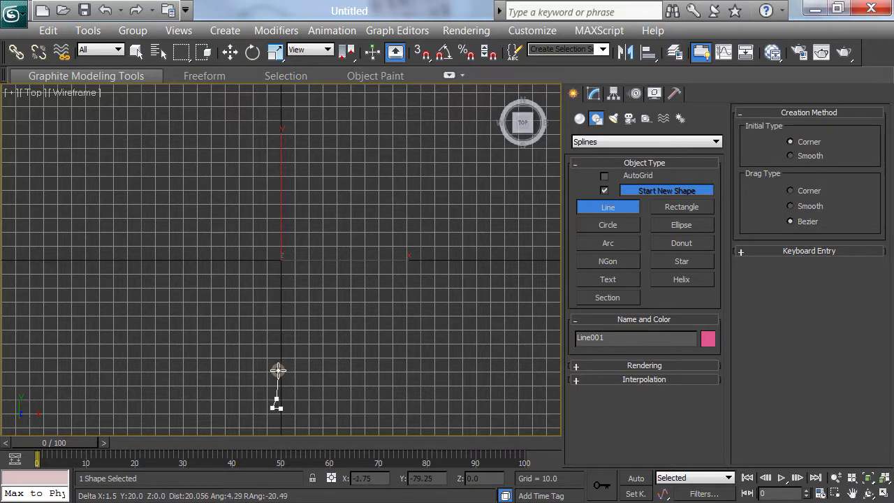
left_click(279, 370)
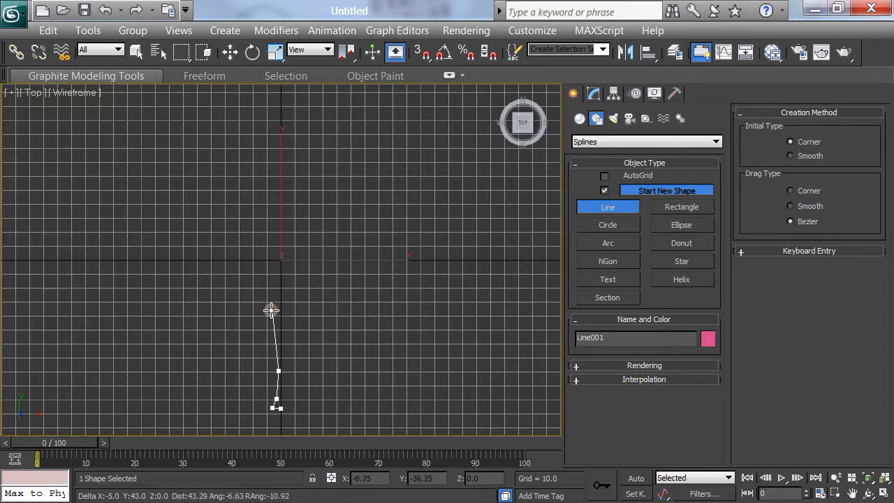
left_click(277, 312)
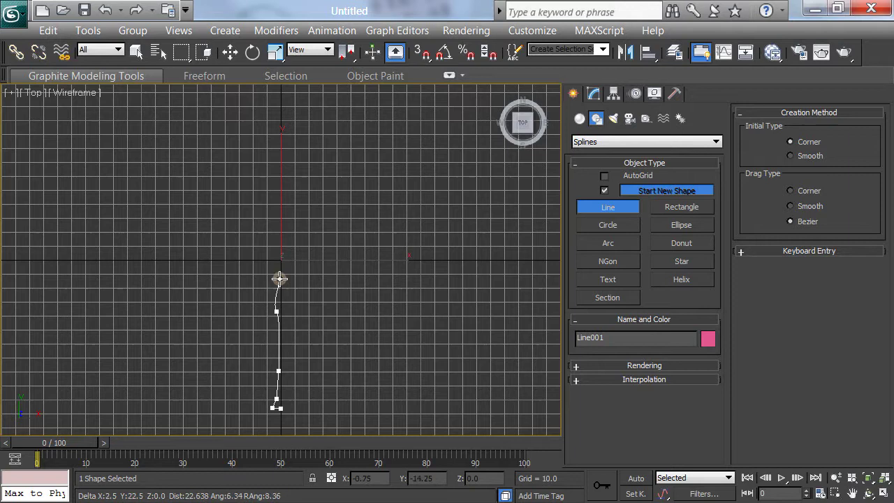
left_click_drag(267, 251, 267, 248)
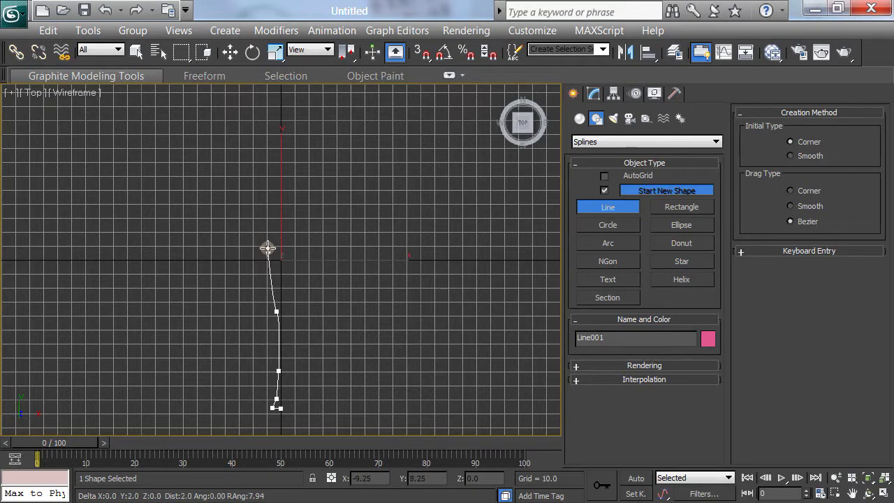
left_click_drag(266, 160, 271, 146)
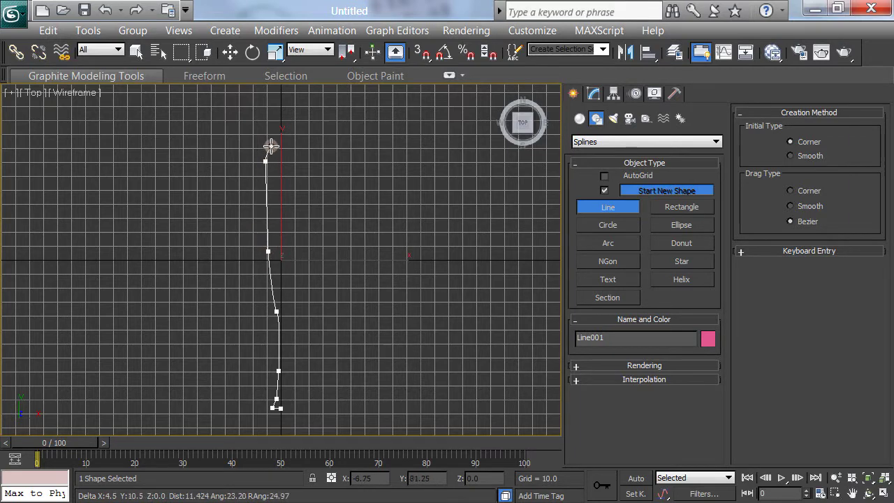
left_click(270, 144)
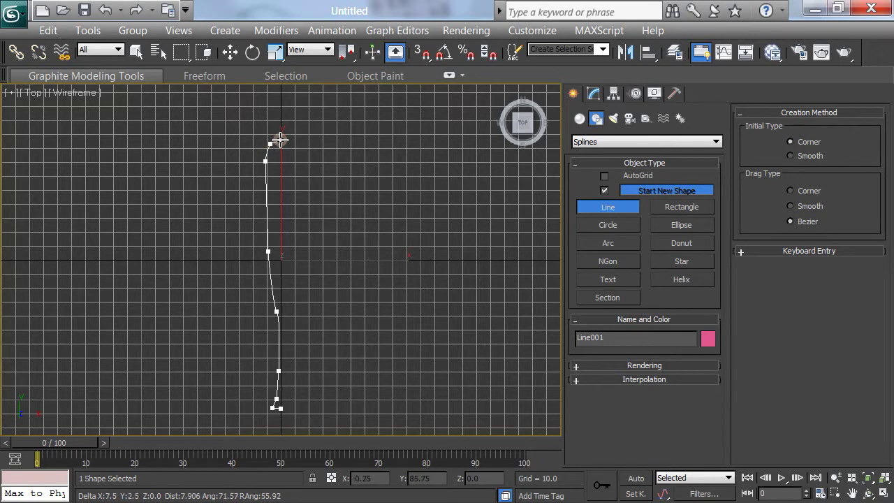
right_click(280, 140)
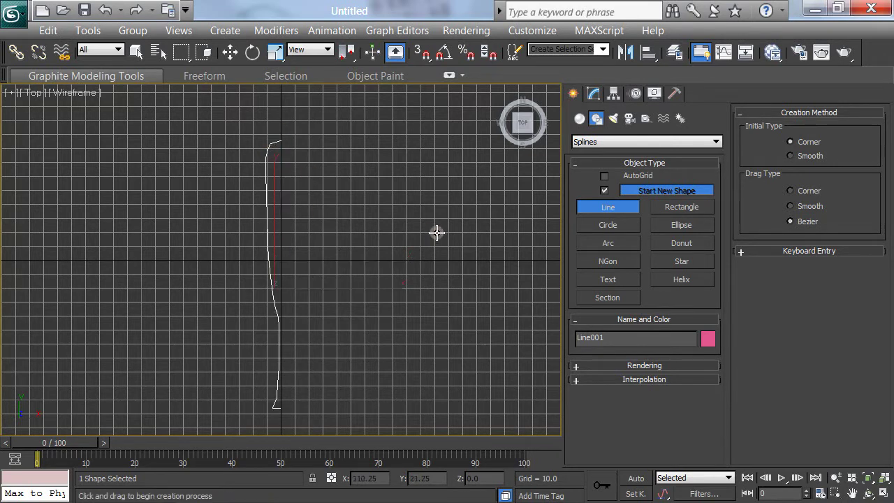
Hide the grid in the Top view around the bat profile
middle_click_drag(346, 276, 350, 220)
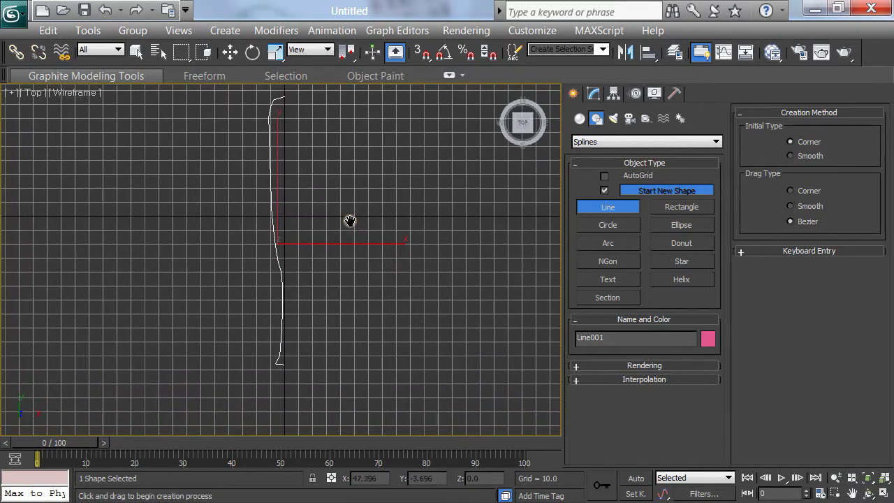
key("g")
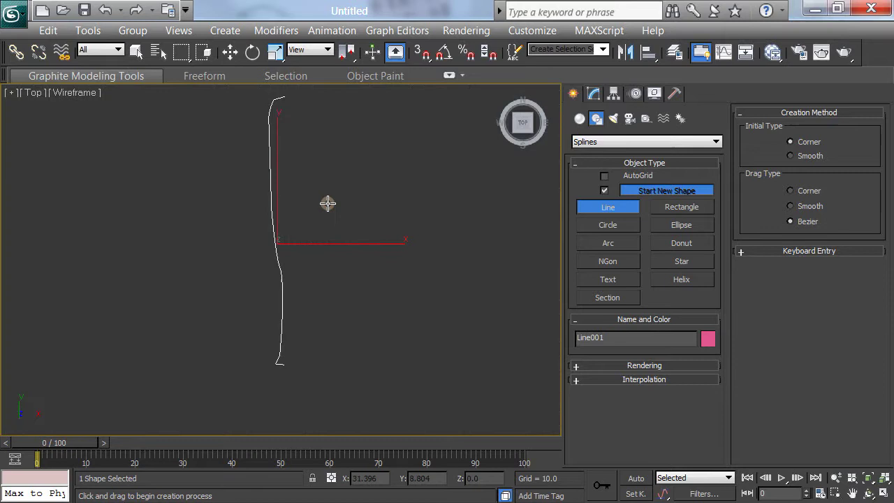
middle_click_drag(328, 201, 332, 236)
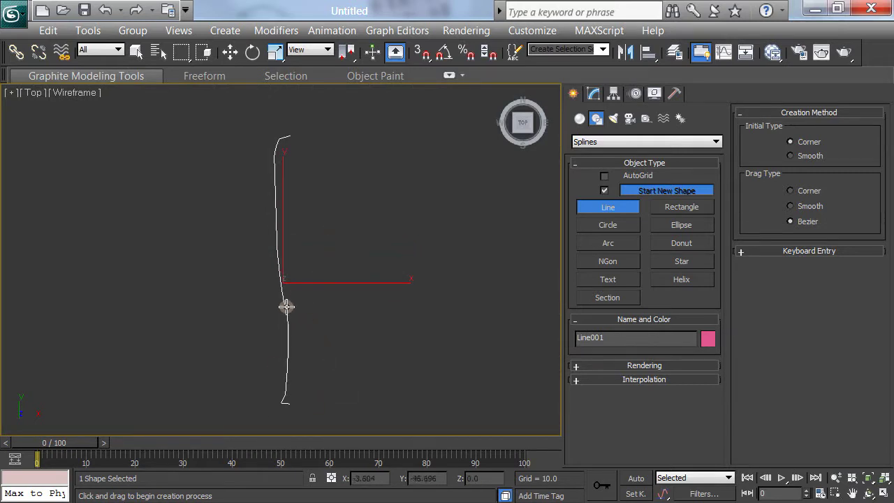
Apply a Lathe modifier to the profile line and align its axis to Max
left_click(594, 94)
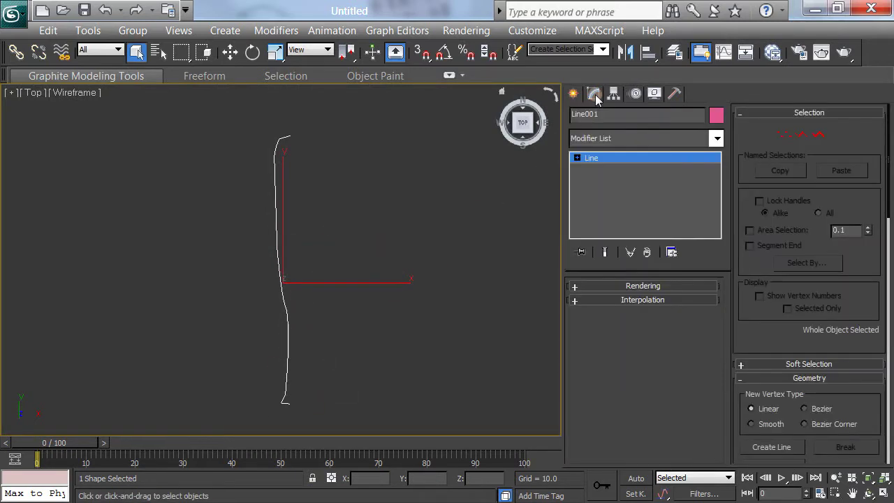
left_click(717, 138)
left_click_drag(719, 138, 719, 278)
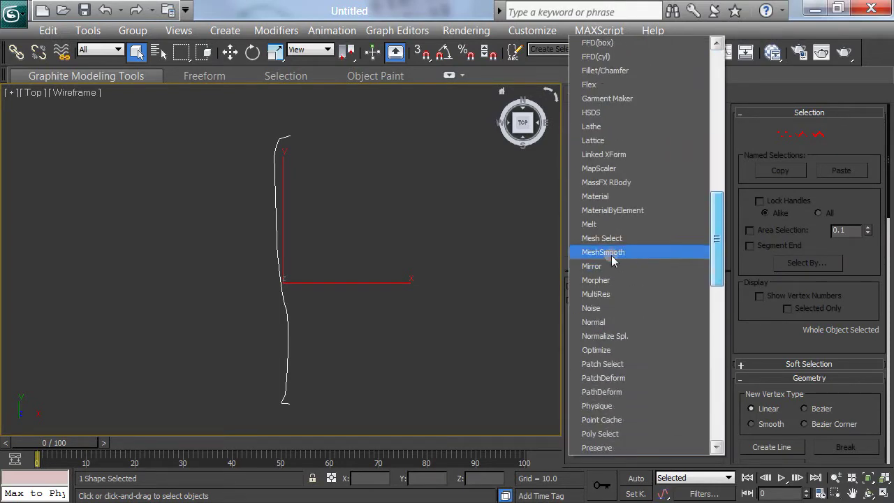
left_click(613, 129)
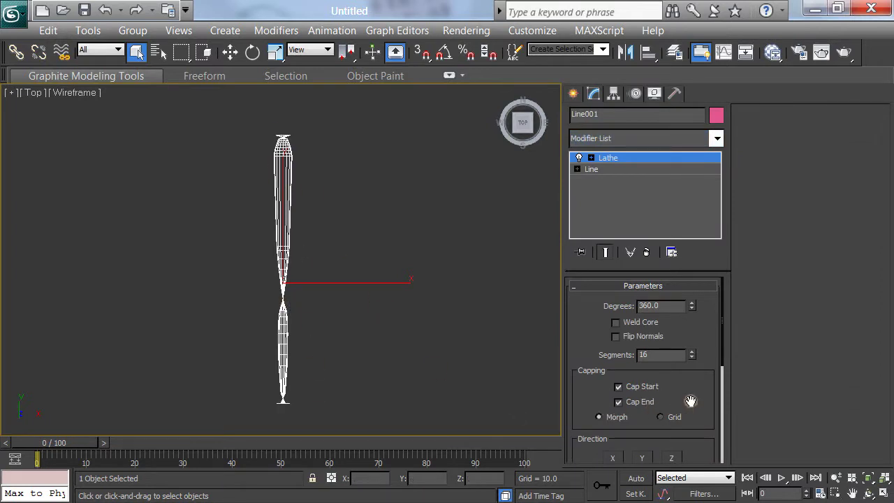
left_click_drag(698, 388, 705, 268)
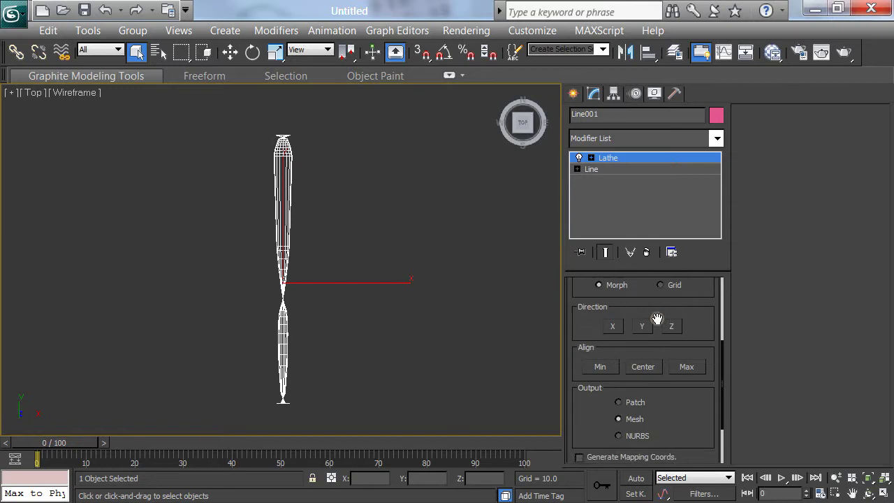
left_click(687, 367)
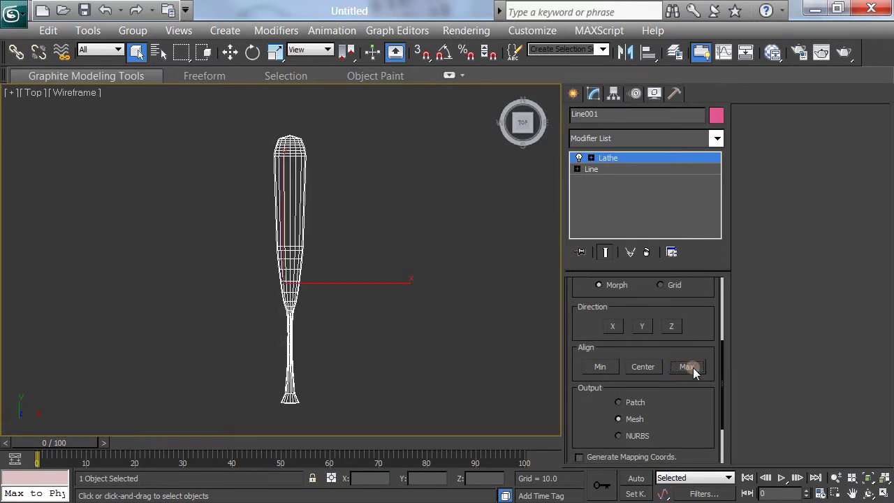
Examine the lathed bat's wireframe up close and as a whole
scroll(349, 361, "up", 2)
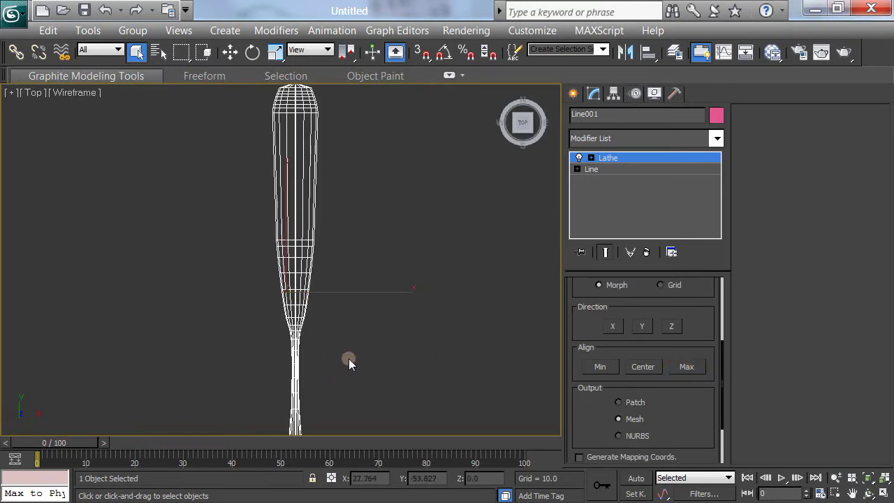
mouse_move(350, 361)
middle_mouse_down()
mouse_move(382, 293)
mouse_move(359, 367)
middle_mouse_up()
scroll(359, 367, "down", 2)
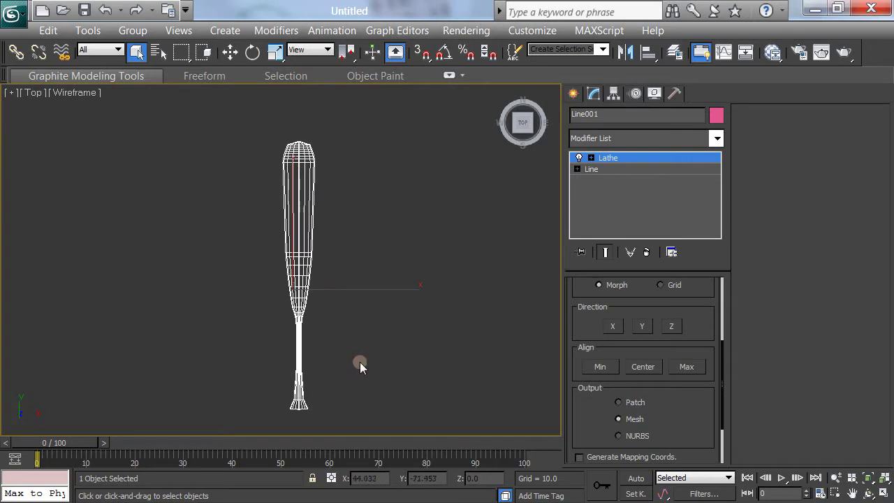
scroll(360, 363, "up", 2)
middle_click_drag(373, 290, 339, 339)
scroll(322, 265, "down", 1)
scroll(322, 264, "down", 1)
scroll(339, 339, "down", 1)
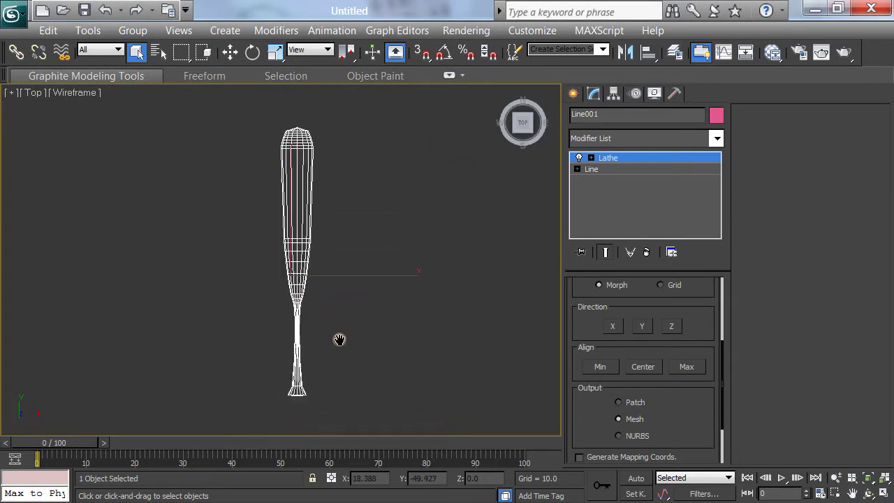
Try moving the line's vertex between barrel and handle outward, check the shape at the Lathe level, and undo the move
left_click(576, 169)
left_click(602, 180)
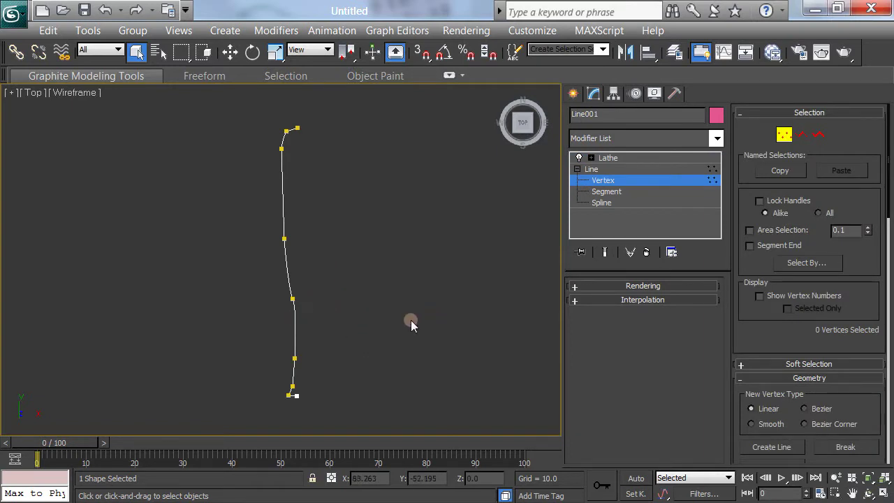
left_click_drag(242, 292, 342, 342)
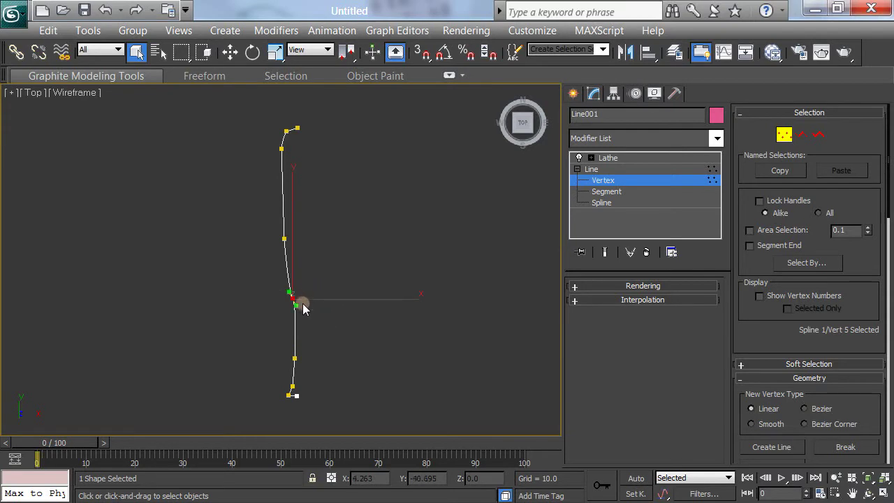
left_click(230, 51)
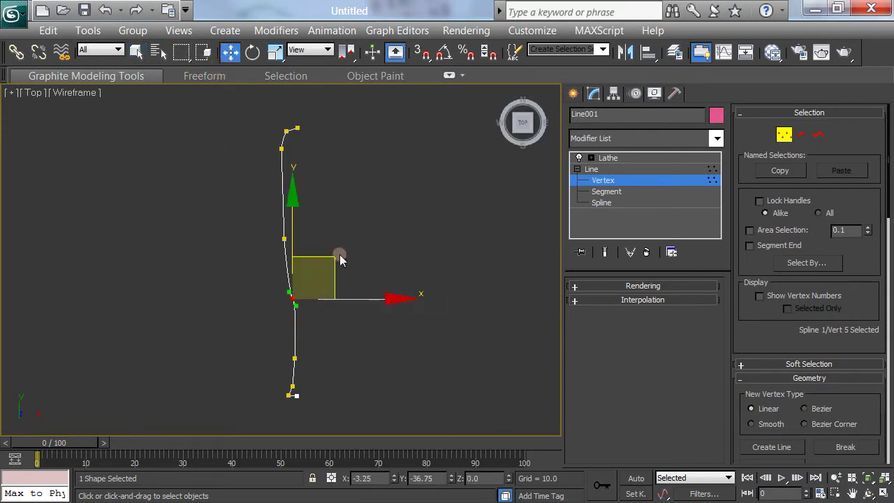
left_click_drag(336, 258, 268, 280)
left_click(608, 158)
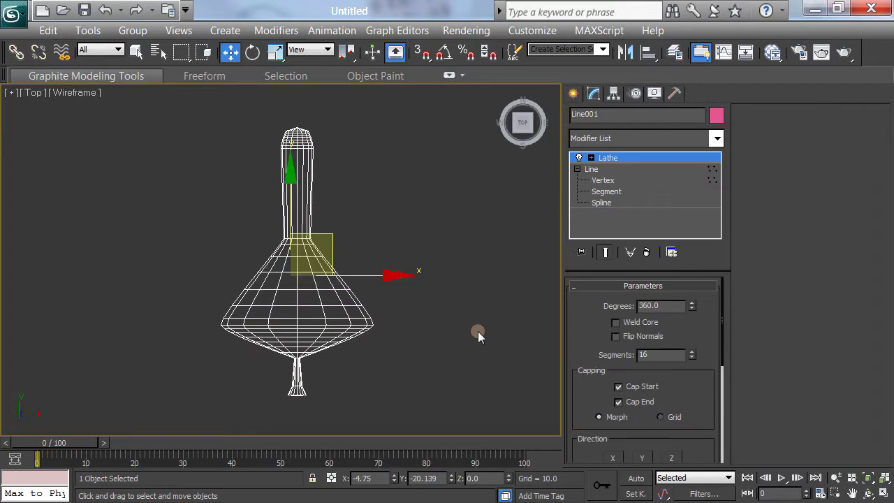
key("ctrl+z")
Return to the line's Vertex level with the end result shown, and try moving the vertex between barrel and handle outward before undoing it
left_click(603, 180)
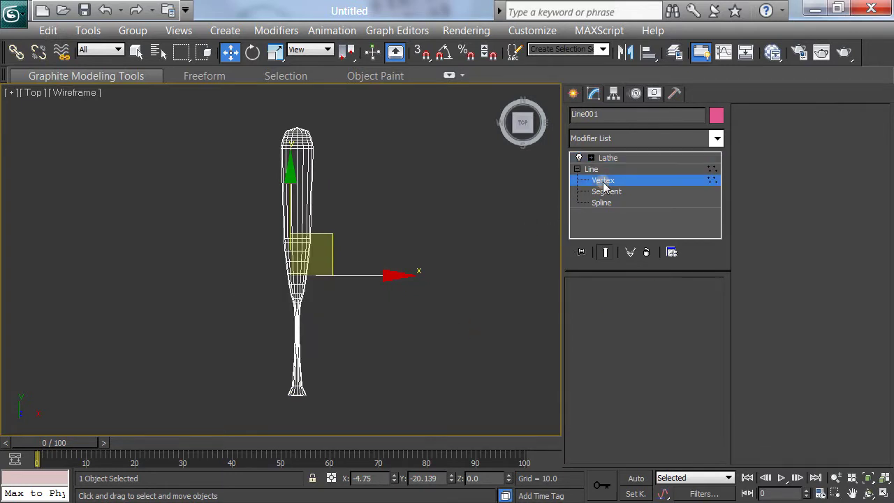
left_click(604, 252)
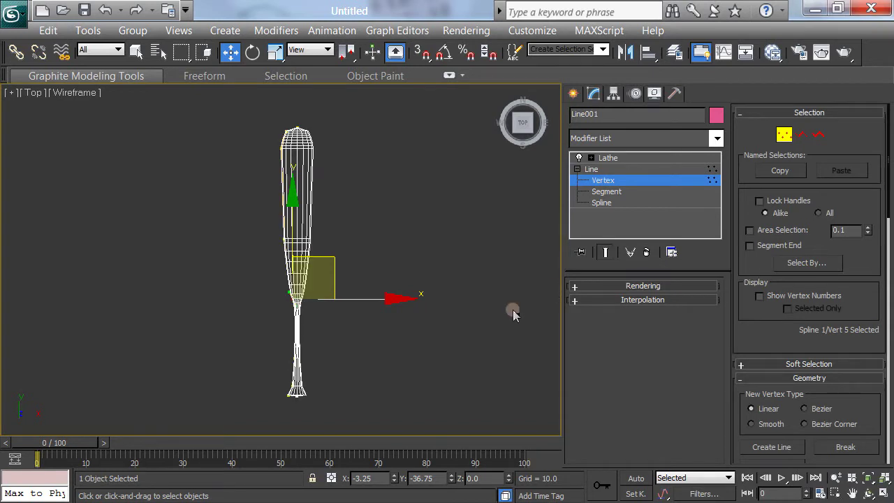
left_click_drag(329, 257, 276, 250)
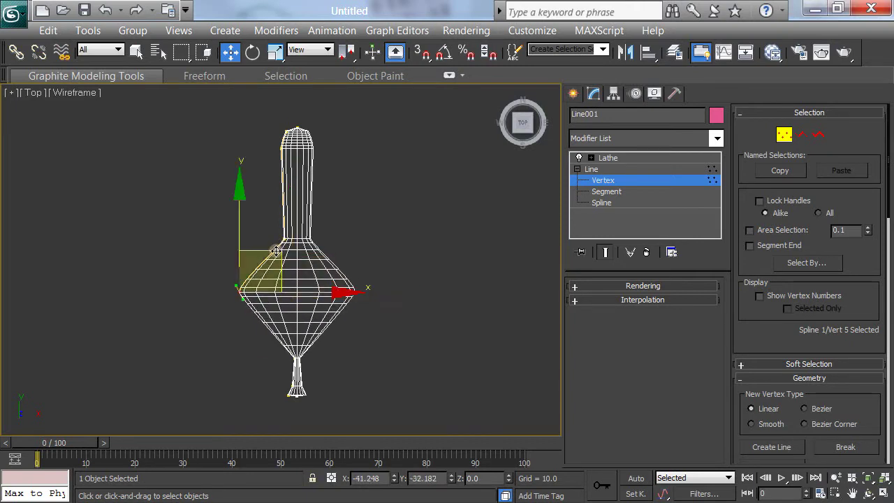
key("ctrl+z")
Select the profile vertex at the barrel's upper shoulder and pull its lower Bezier handle outward to round the barrel
middle_click_drag(389, 323, 379, 281)
scroll(379, 282, "up", 3)
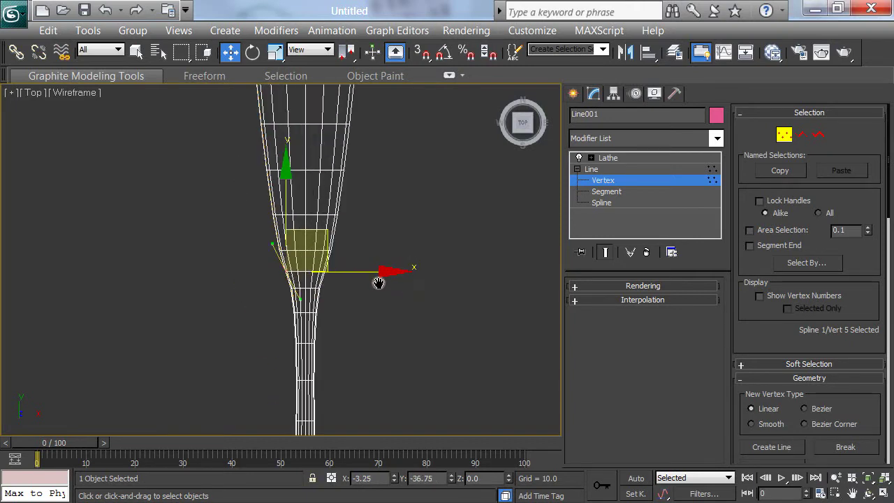
scroll(407, 333, "down", 5)
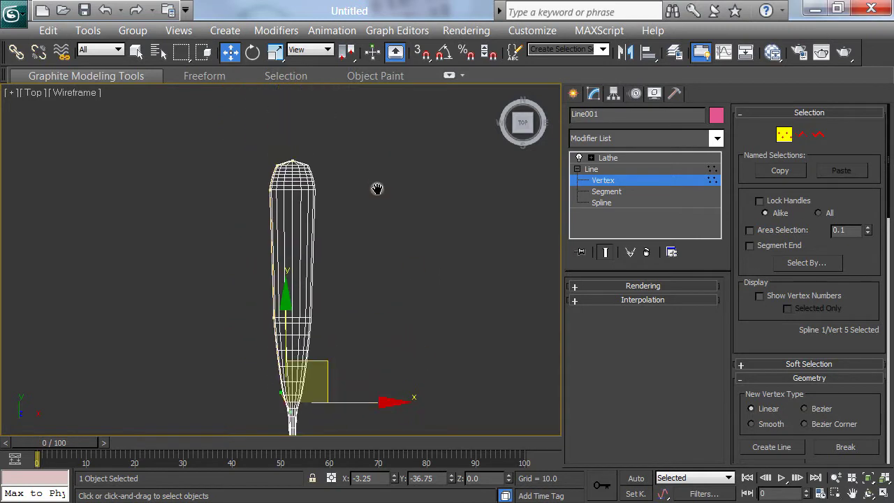
middle_click_drag(377, 189, 371, 210)
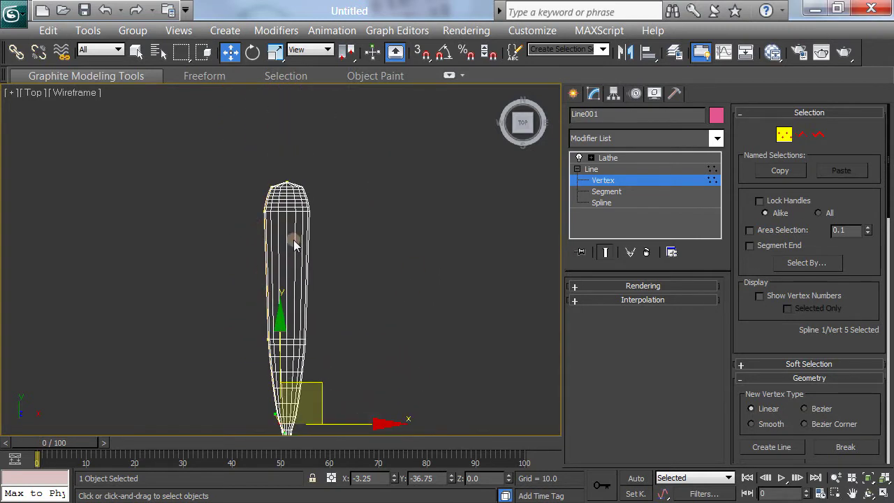
scroll(401, 265, "up", 2)
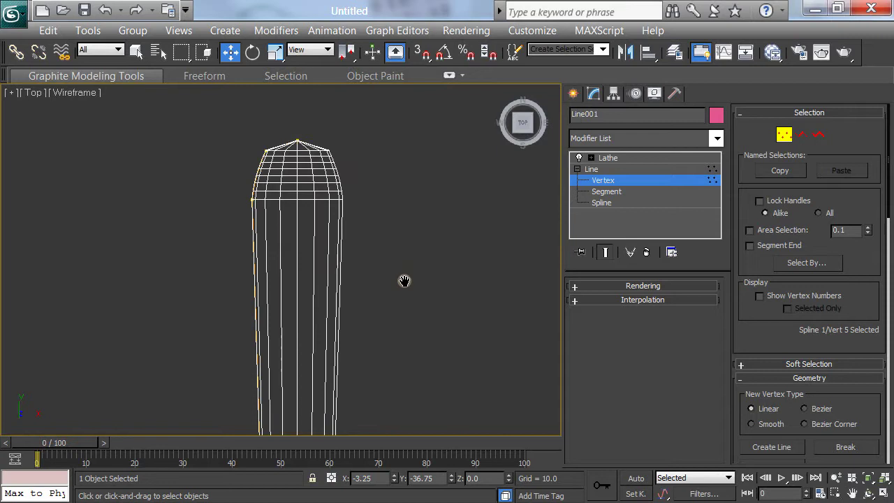
left_click_drag(202, 188, 244, 238)
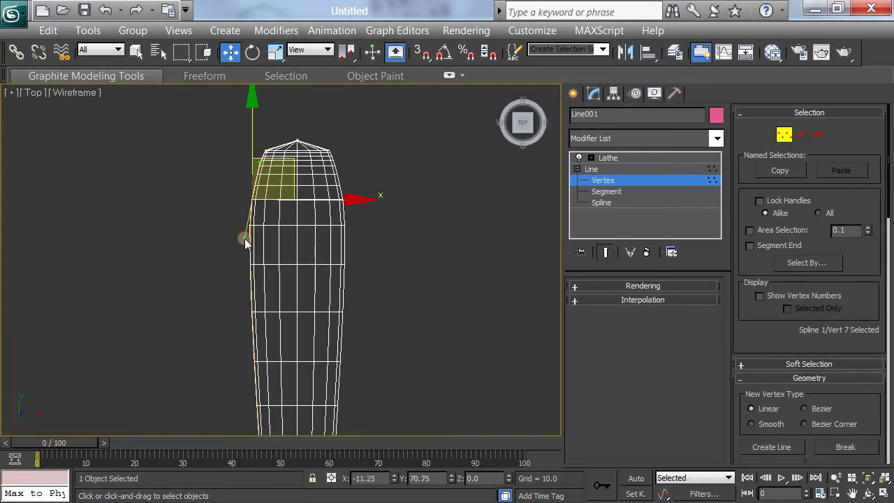
Move the profile vertex between barrel and handle outward to about X -5.5, Y -36.3, and the mid-handle vertex outward to about X -2.75
right_click(248, 218)
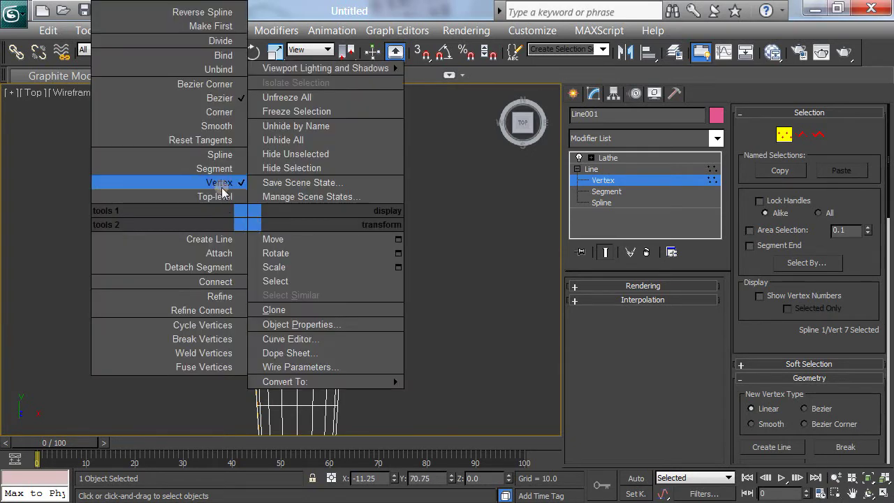
left_click(542, 241)
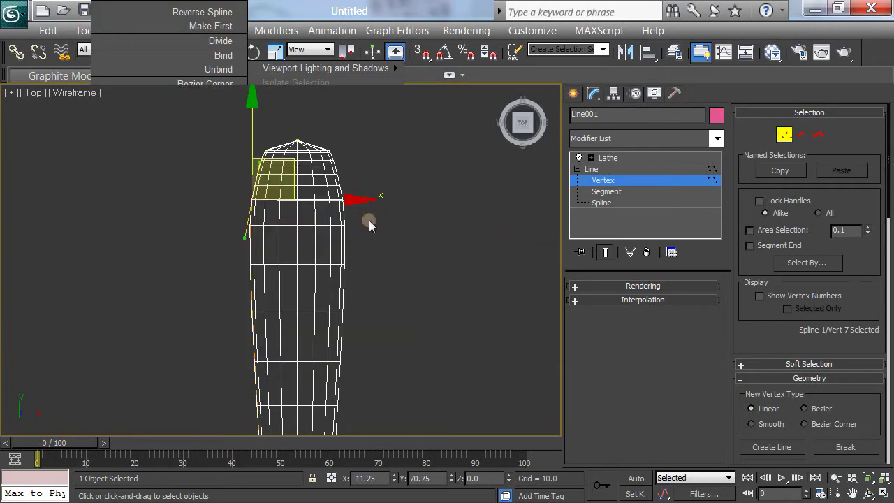
middle_click_drag(439, 291, 448, 213)
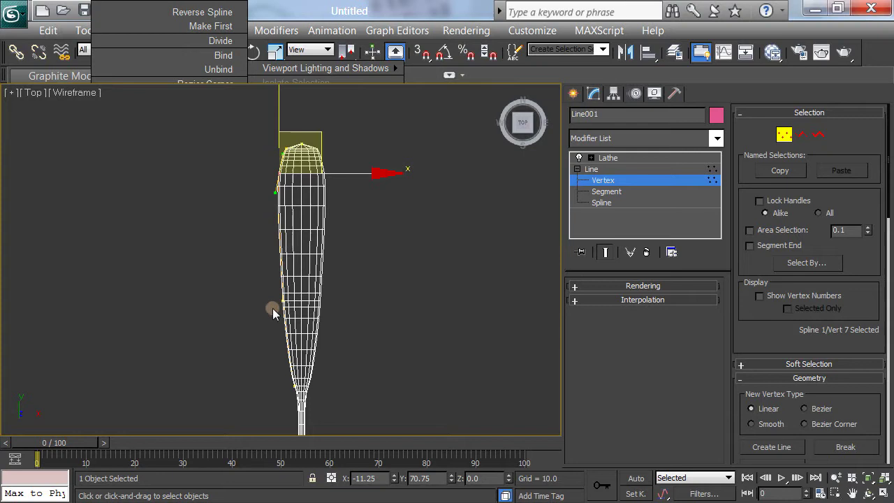
middle_click_drag(347, 343, 329, 115)
left_click_drag(239, 203, 311, 257)
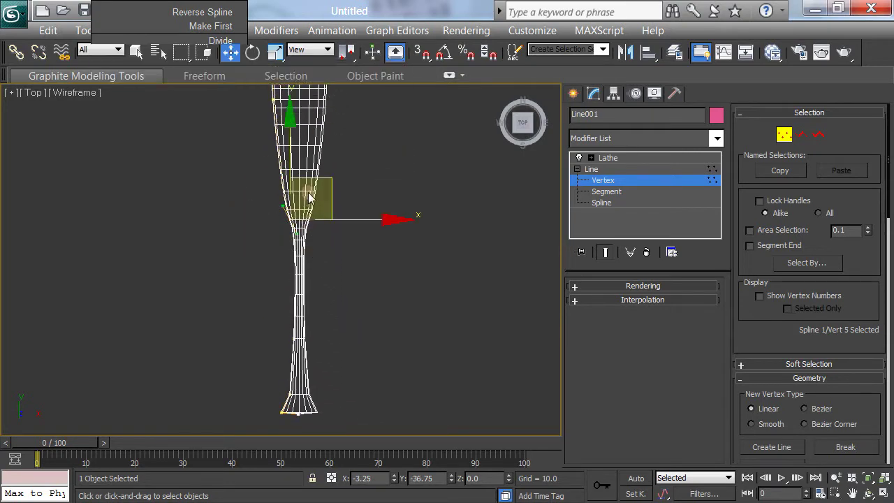
left_click_drag(330, 177, 325, 177)
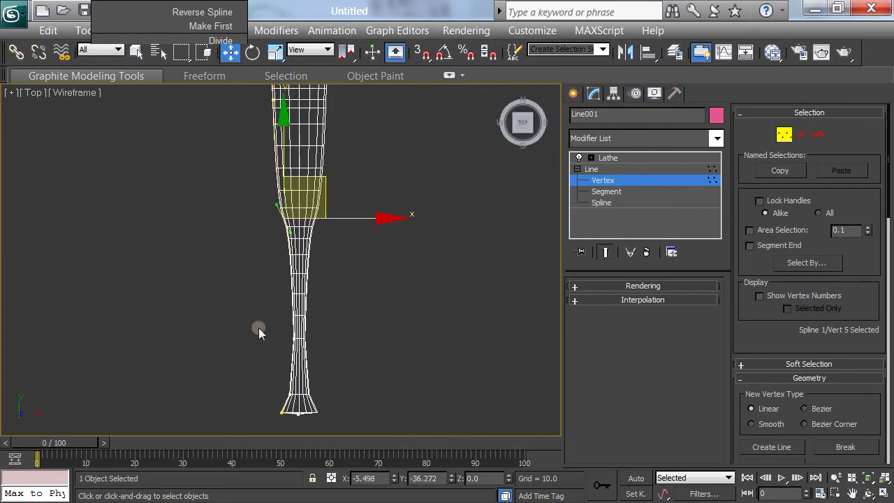
left_click_drag(256, 328, 314, 359)
left_click_drag(338, 295, 335, 296)
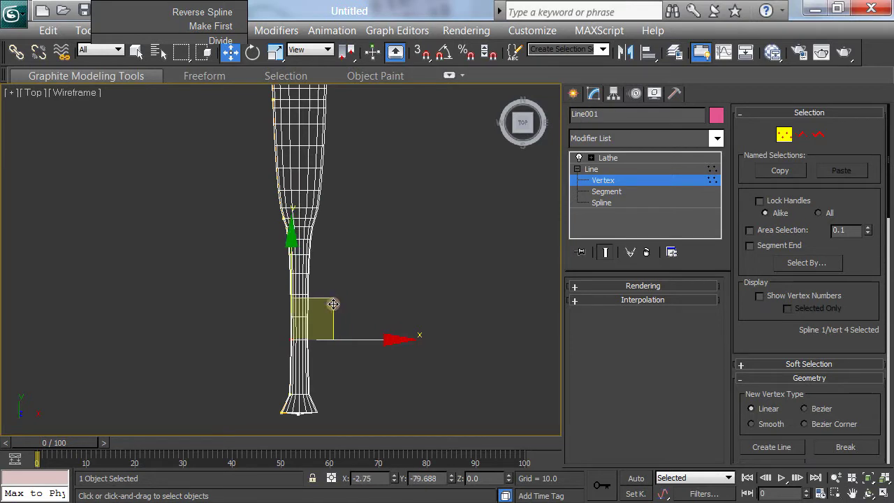
Convert the profile vertex just above the knob to Bezier, move it outward, and adjust its handle to widen the lower grip
left_click_drag(268, 381, 307, 408)
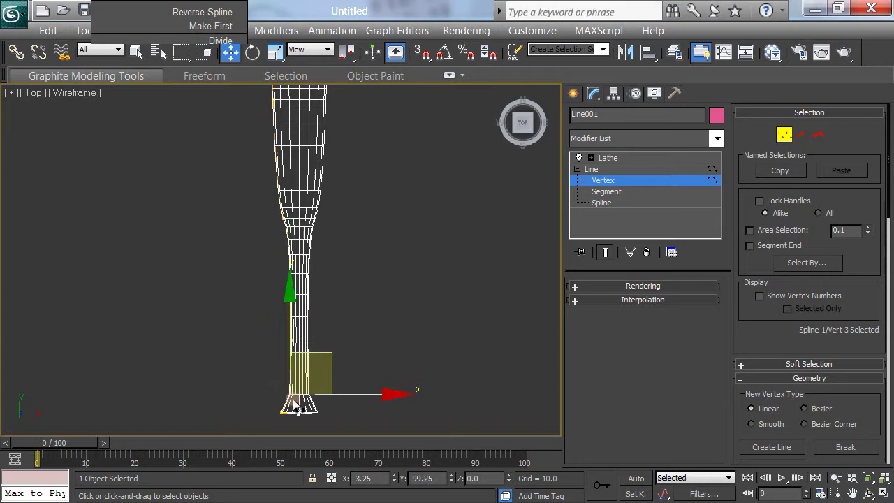
right_click(289, 338)
left_click(263, 209)
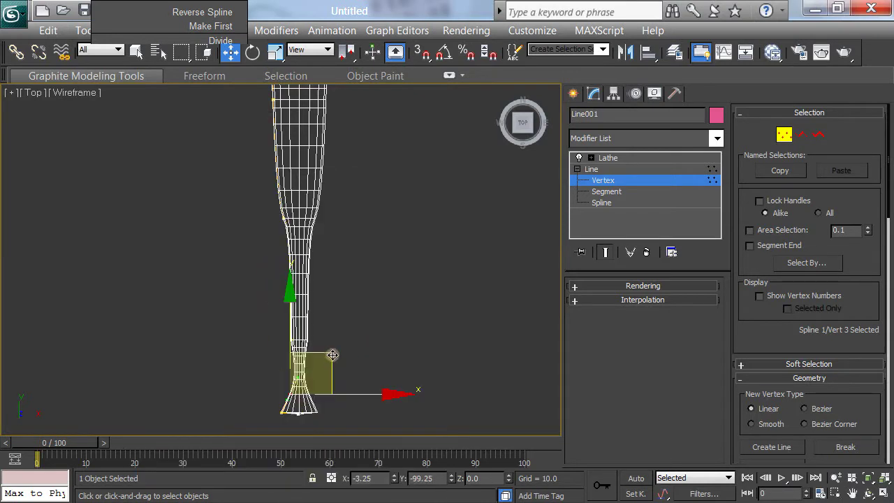
left_click_drag(332, 354, 324, 348)
left_click_drag(293, 375, 286, 360)
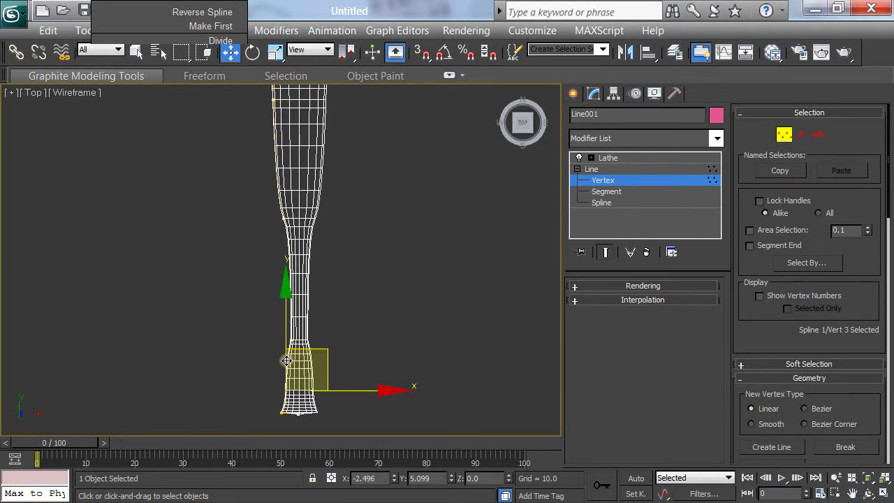
Move the mid-handle vertex up to about Y -74.4, and shift it together with the barrel-to-handle vertex down by about 7 units
left_click(291, 340)
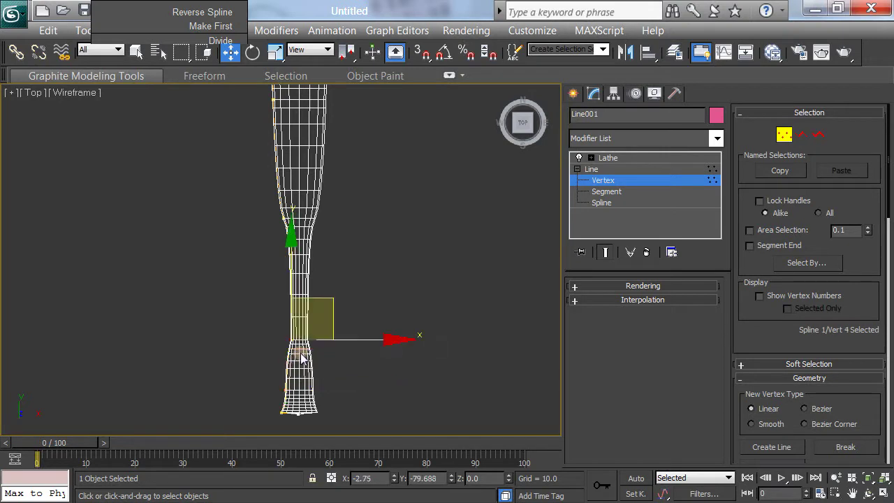
left_click_drag(334, 299, 346, 278)
scroll(340, 304, "down", 1)
scroll(340, 304, "up", 3)
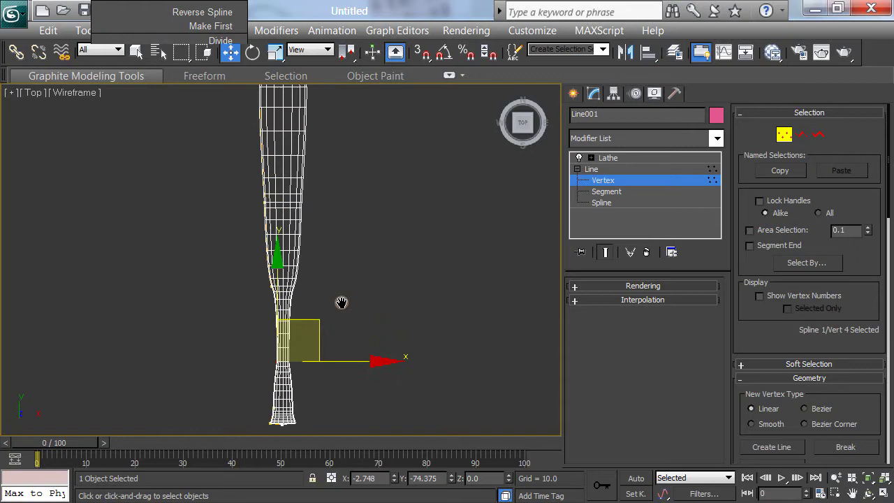
left_click_drag(229, 274, 339, 371)
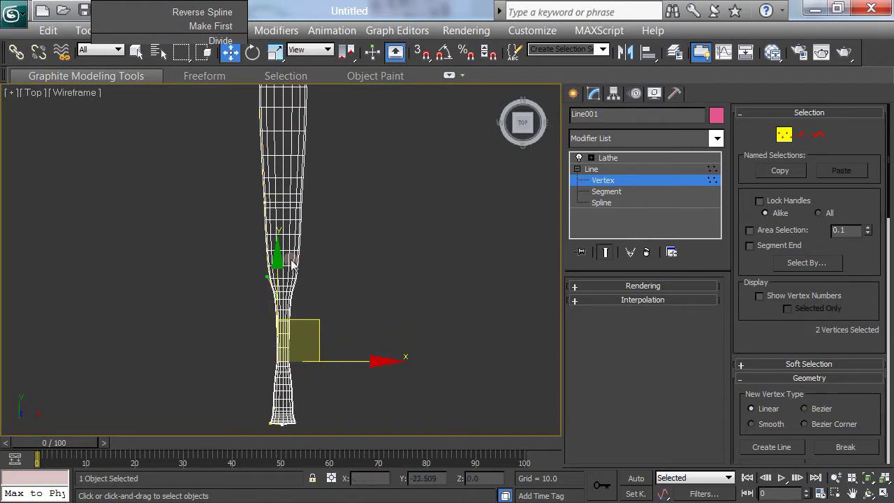
left_click_drag(277, 258, 279, 271)
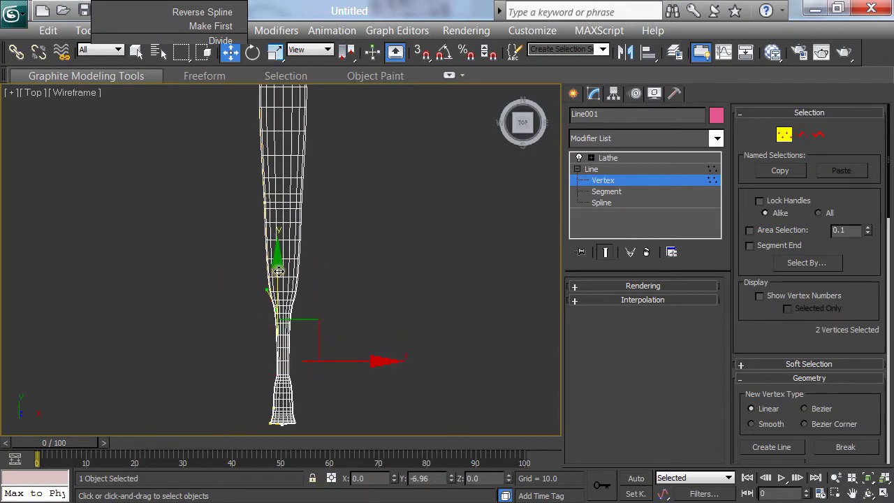
Move the barrel-to-handle vertex slightly down and inward and adjust its Bezier handle to smooth the taper into the grip
scroll(401, 351, "down", 4)
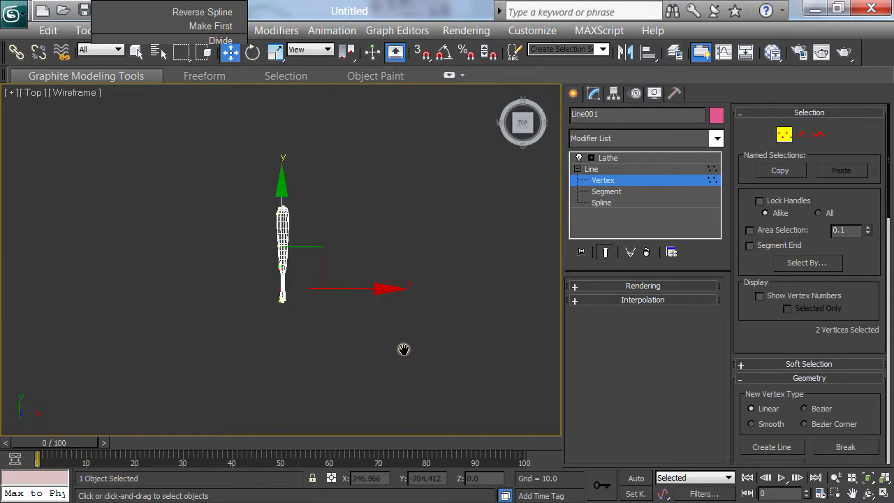
scroll(402, 353, "up", 3)
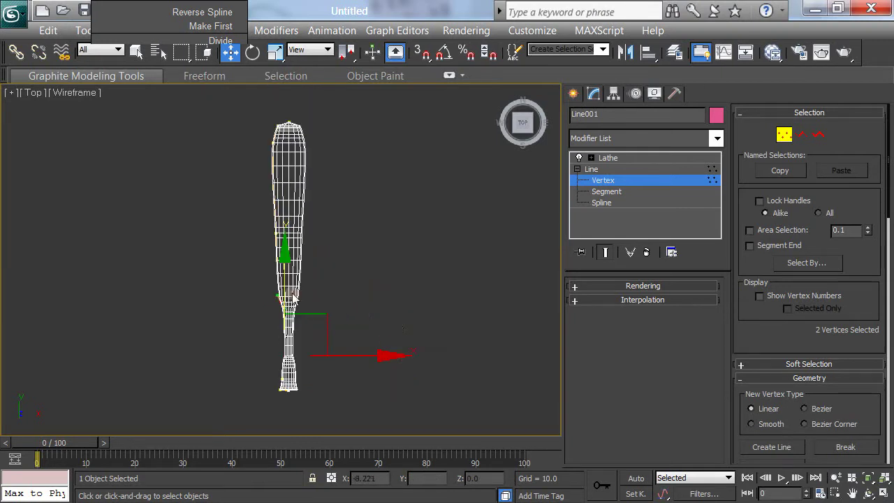
left_click(334, 270)
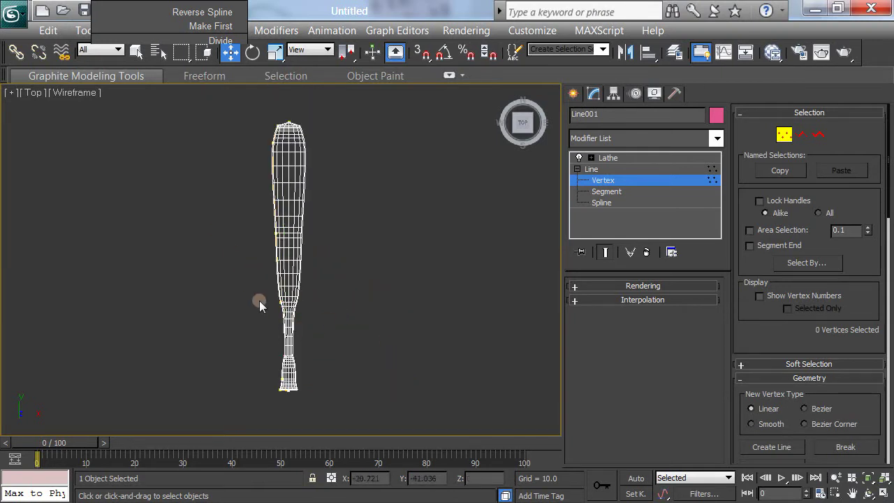
left_click(280, 296)
left_click_drag(314, 278, 280, 296)
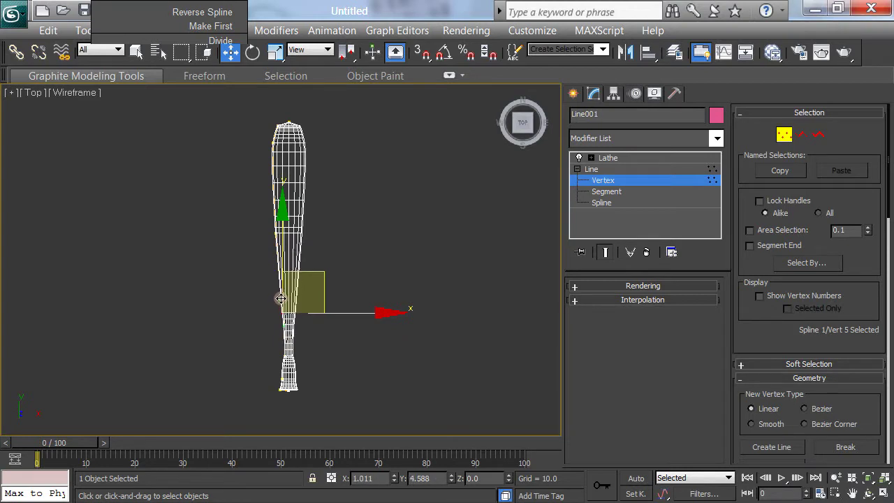
left_click(347, 370)
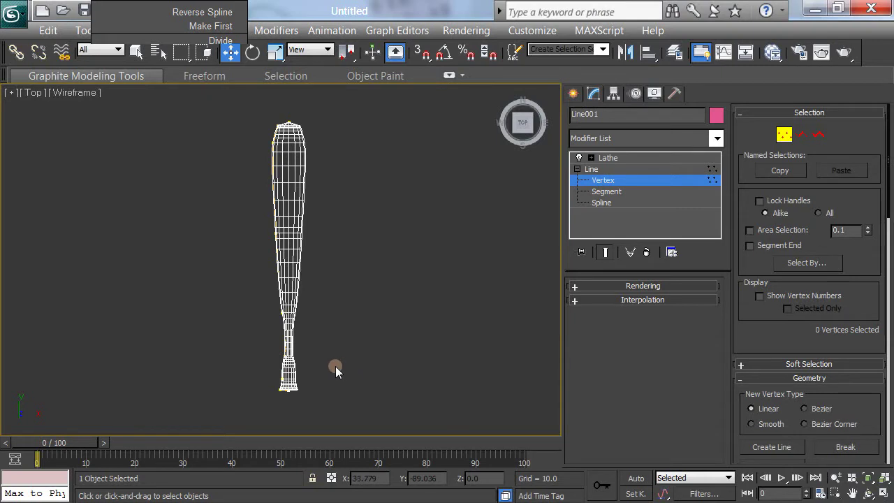
Convert the outer bottom vertex of the knob to Bezier and pull its outer handle upward about 2.8 units to round the knob
scroll(339, 349, "up", 3)
middle_click_drag(342, 280, 324, 122)
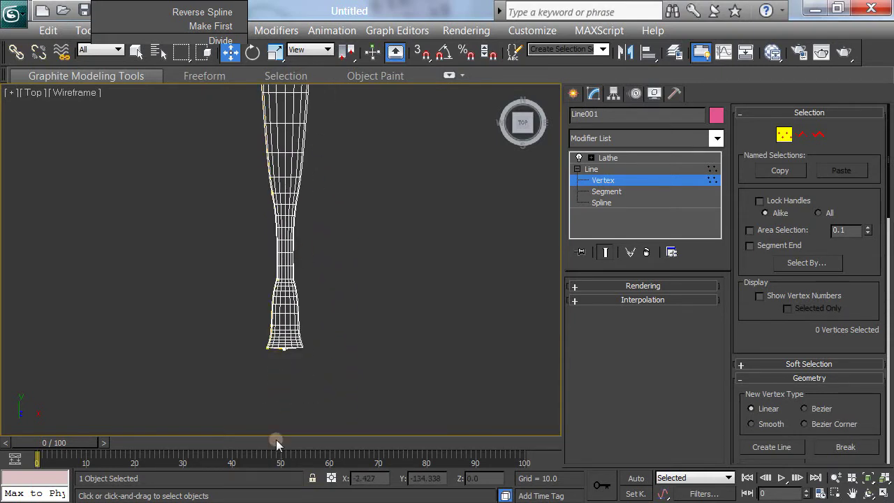
left_click_drag(258, 345, 270, 370)
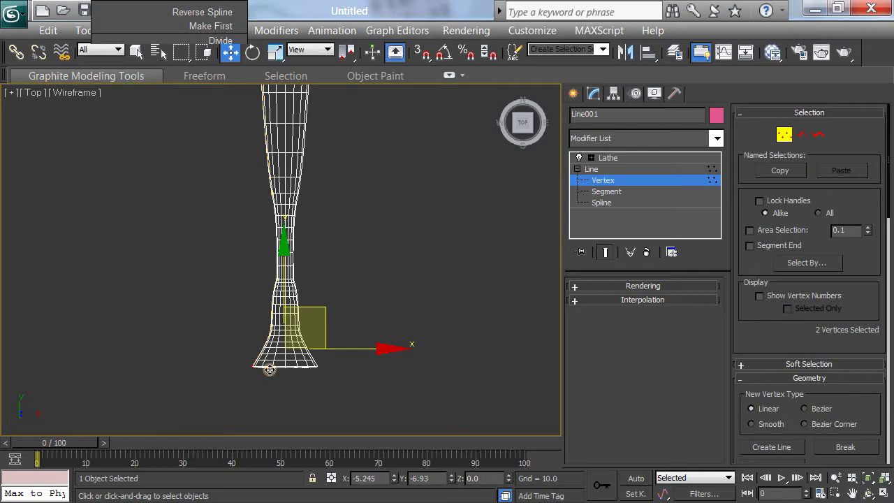
right_click(271, 370)
left_click(263, 343)
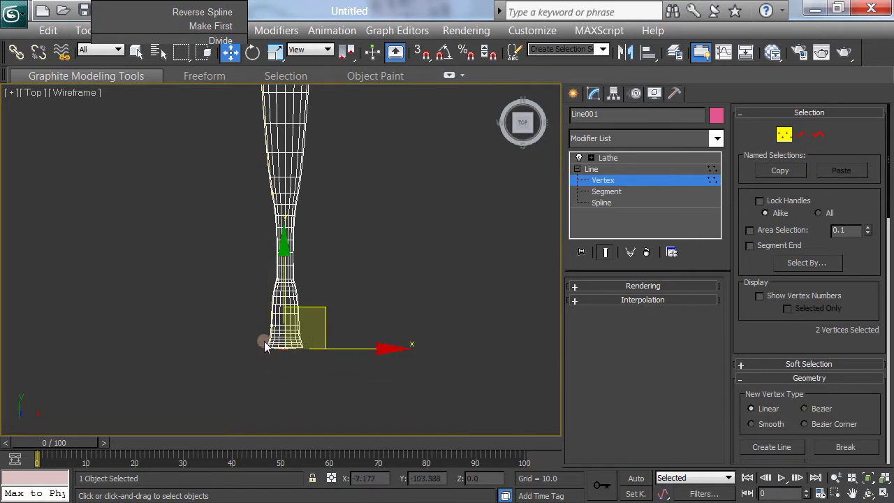
left_click(273, 354)
right_click(264, 333)
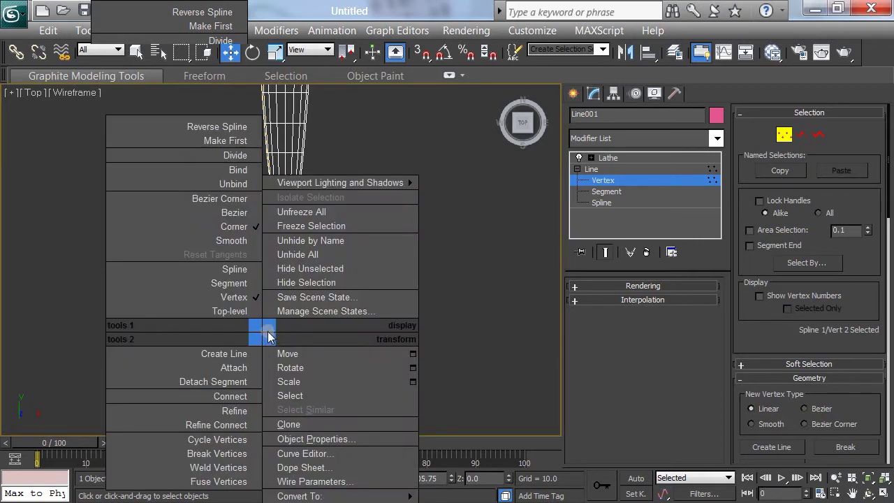
left_click(250, 212)
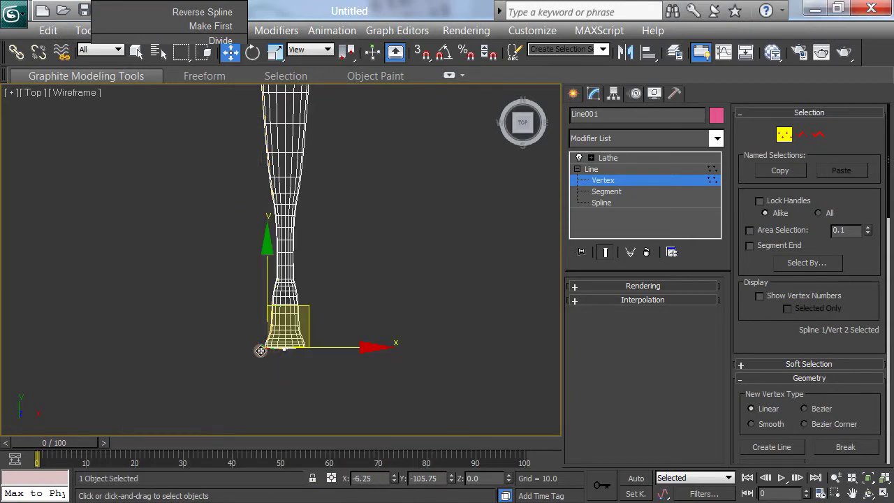
left_click_drag(260, 351, 261, 342)
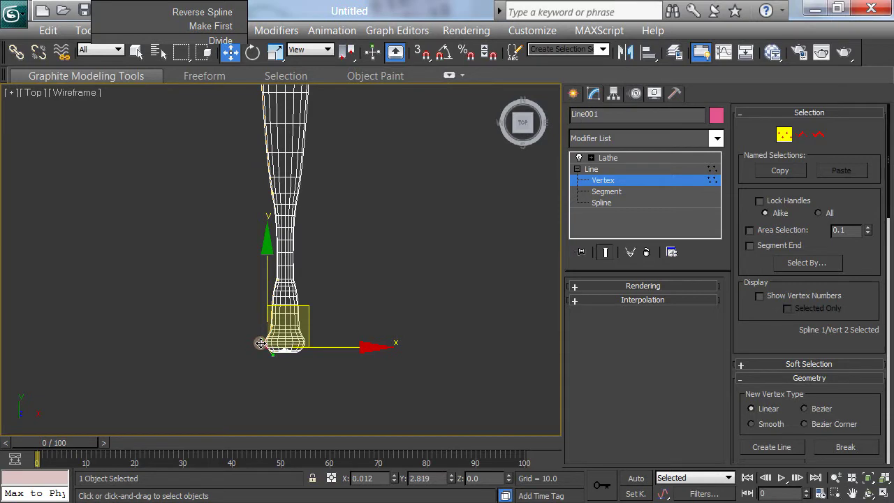
left_click(310, 392)
Move the centre vertex at the bottom of the knob down about 2 units and check the whole bat
left_click(283, 347)
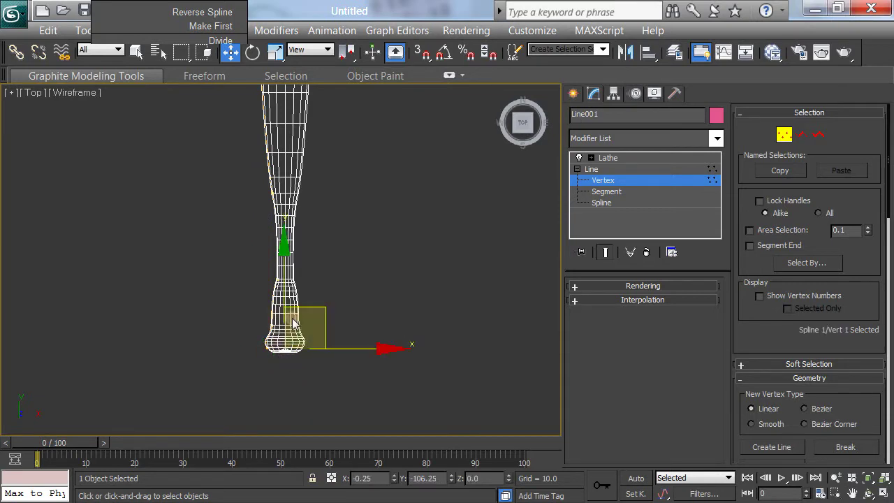
left_click_drag(281, 267, 284, 274)
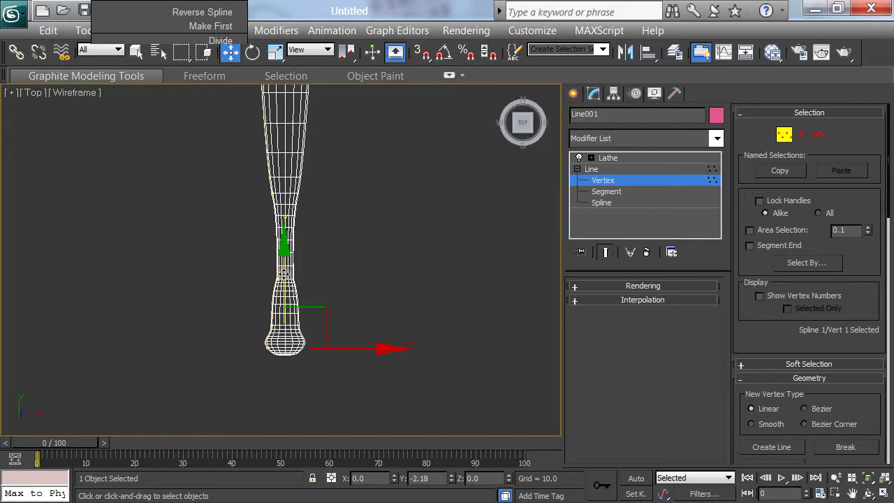
left_click(300, 365)
scroll(328, 269, "down", 5)
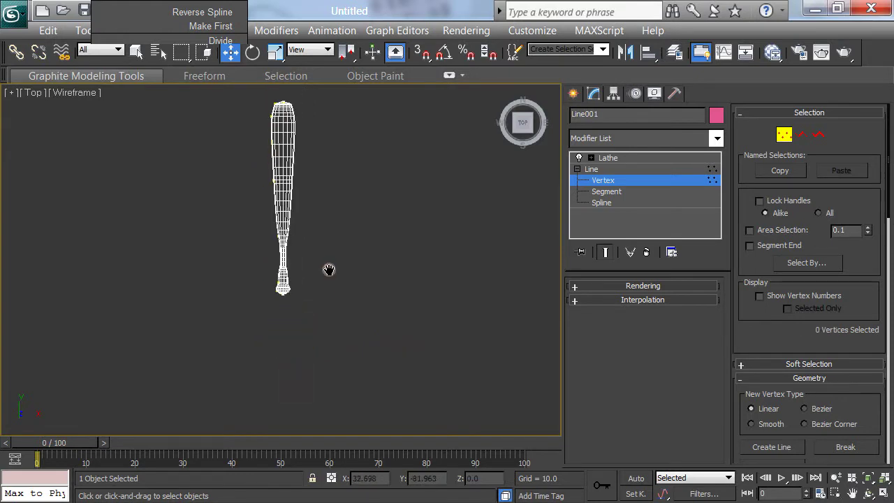
middle_click_drag(329, 270, 328, 319)
scroll(329, 316, "up", 5)
scroll(330, 318, "down", 3)
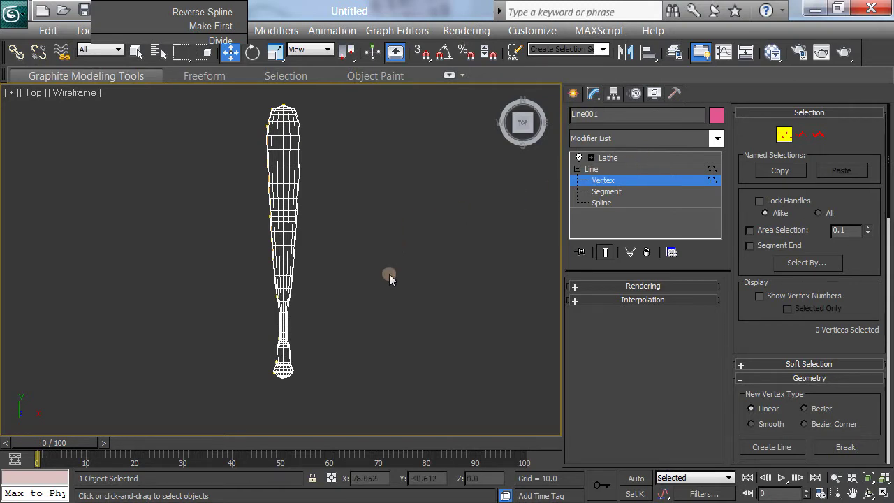
scroll(370, 235, "down", 3)
middle_click_drag(373, 255, 374, 256)
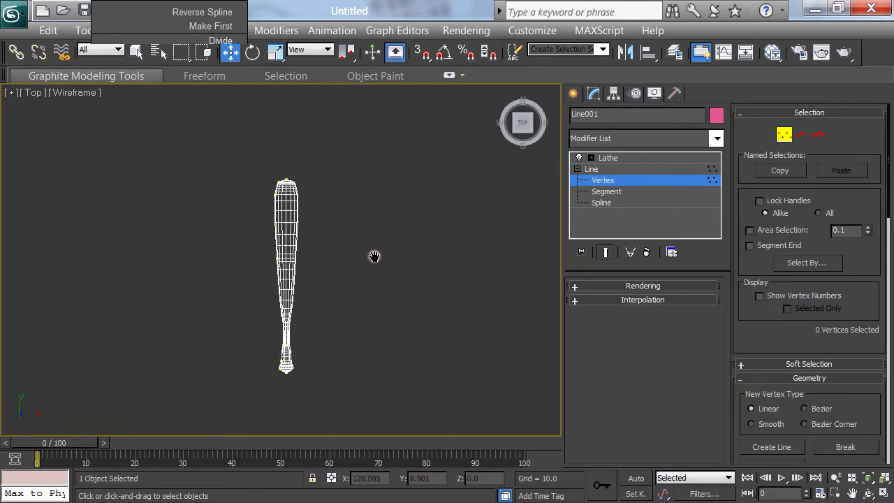
right_click(644, 159)
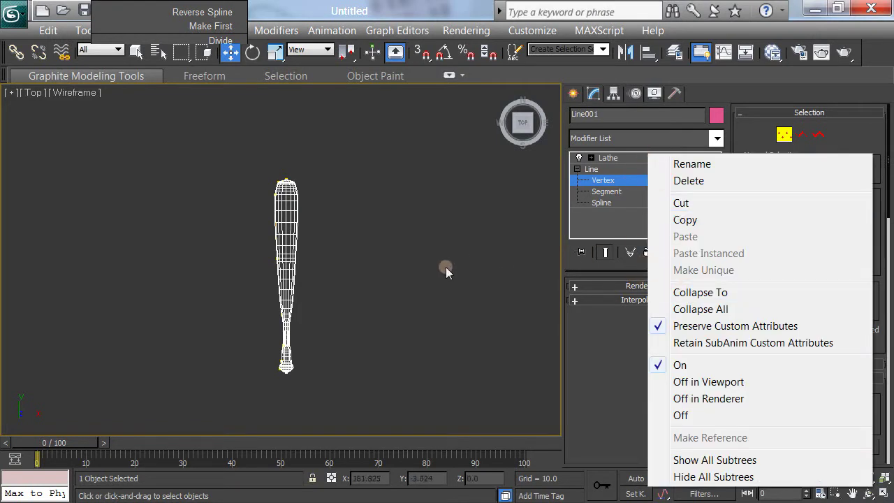
left_click(446, 273)
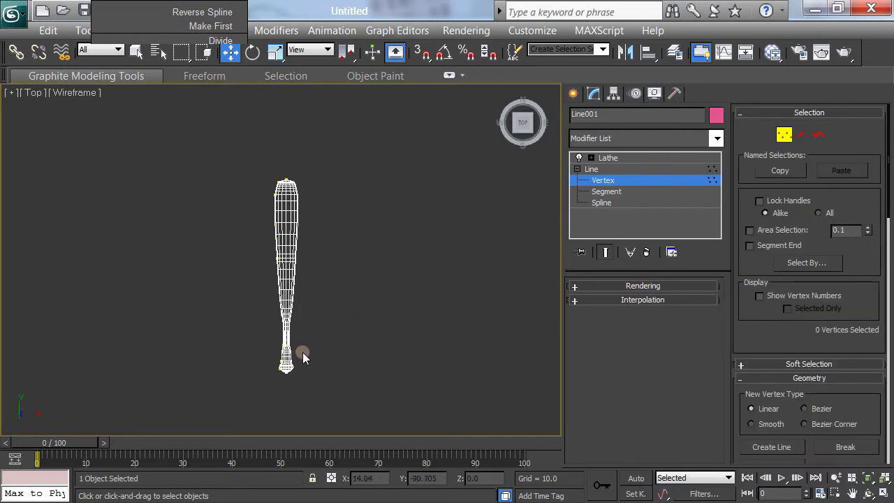
mouse_move(59, 447)
left_mouse_down()
mouse_move(507, 443)
mouse_move(56, 443)
left_mouse_up()
key("w")
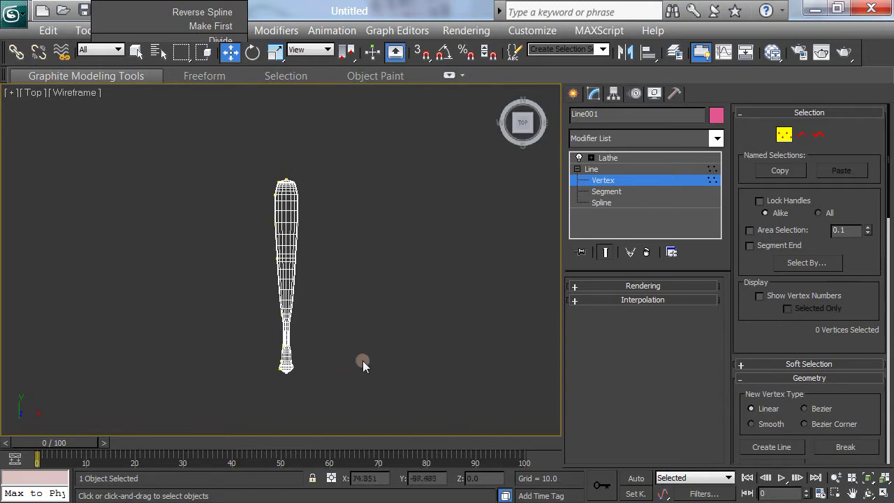
key("q")
left_click_drag(77, 441, 38, 447)
key("w")
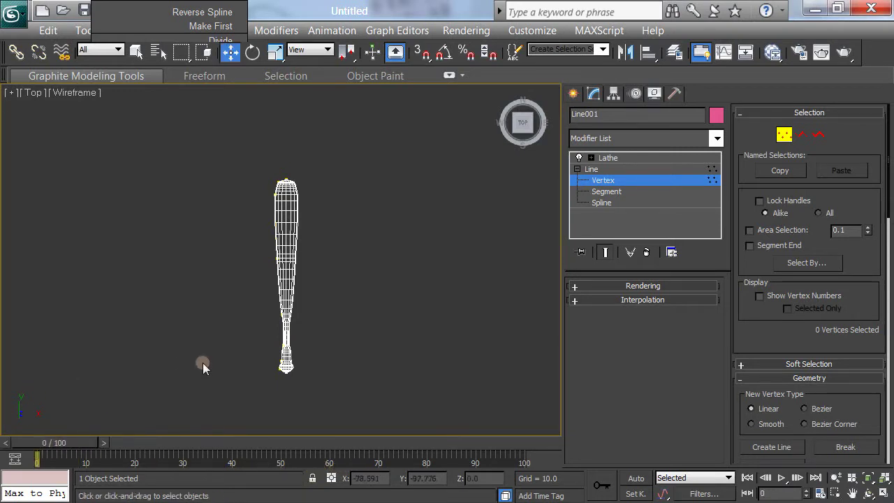
Add a Bend modifier above the Lathe in the bat's modifier stack
left_click(614, 157)
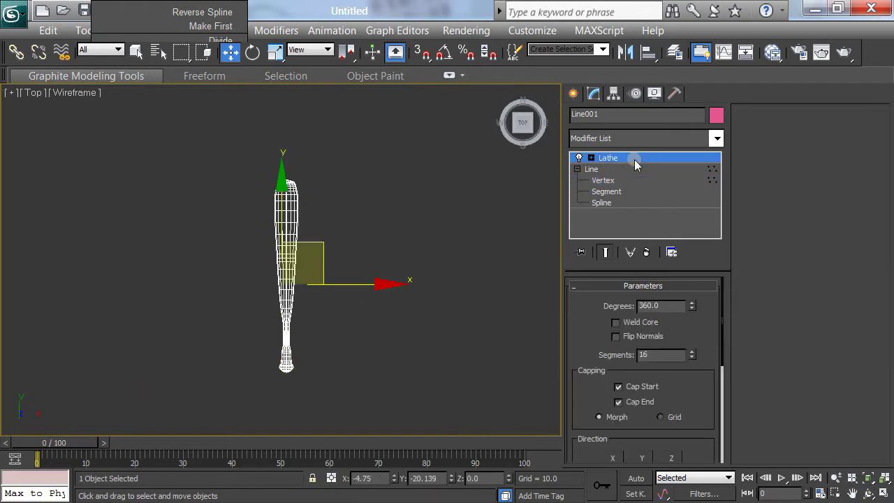
left_click(717, 139)
left_click_drag(721, 146, 715, 202)
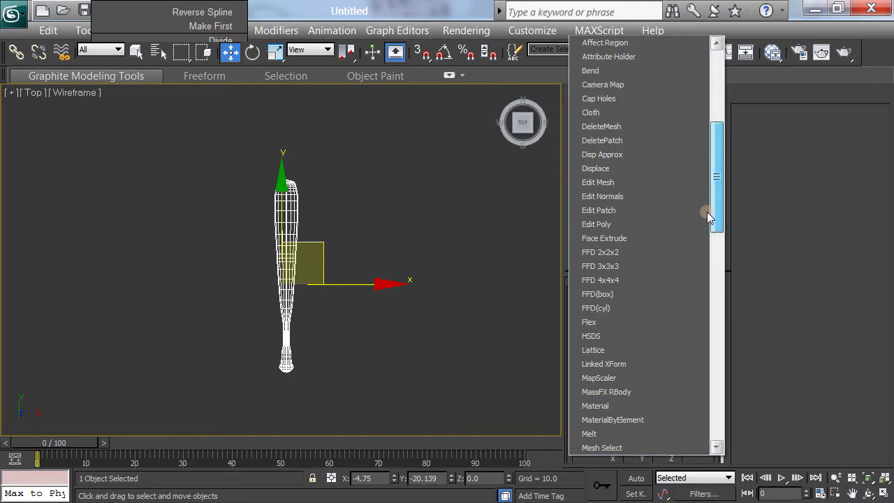
left_click(643, 75)
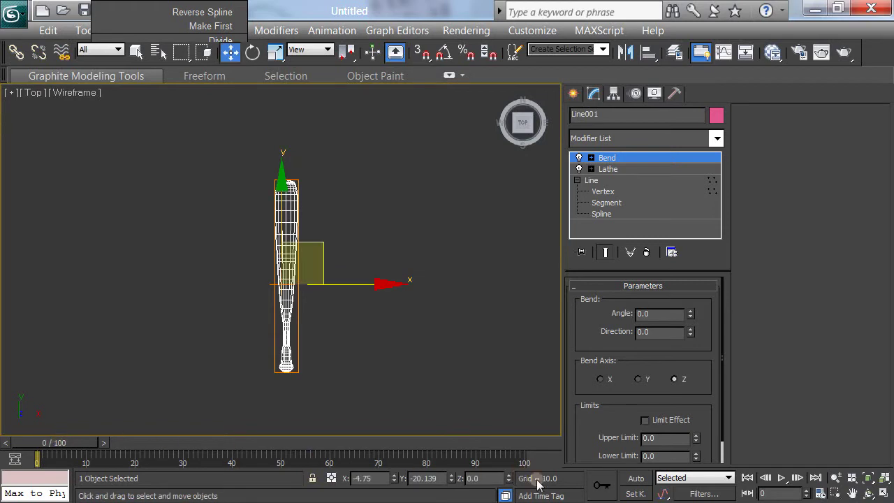
Turn on Auto Key and set keys for the bat at frame 0 and at frame 49 with a bend angle of -1
left_click(637, 478)
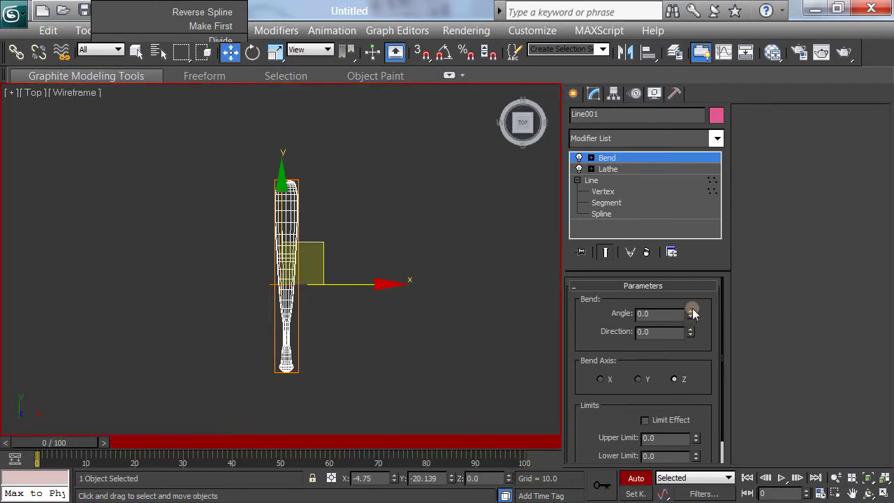
left_click(598, 487)
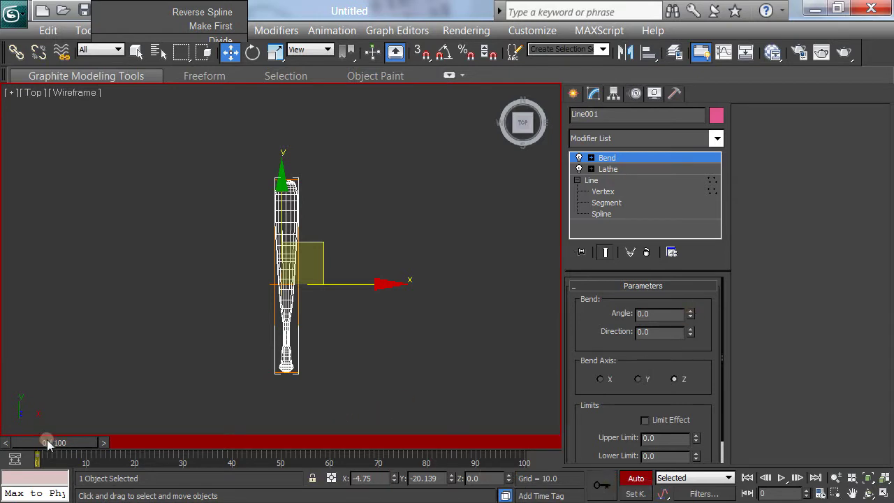
left_click_drag(48, 445, 275, 465)
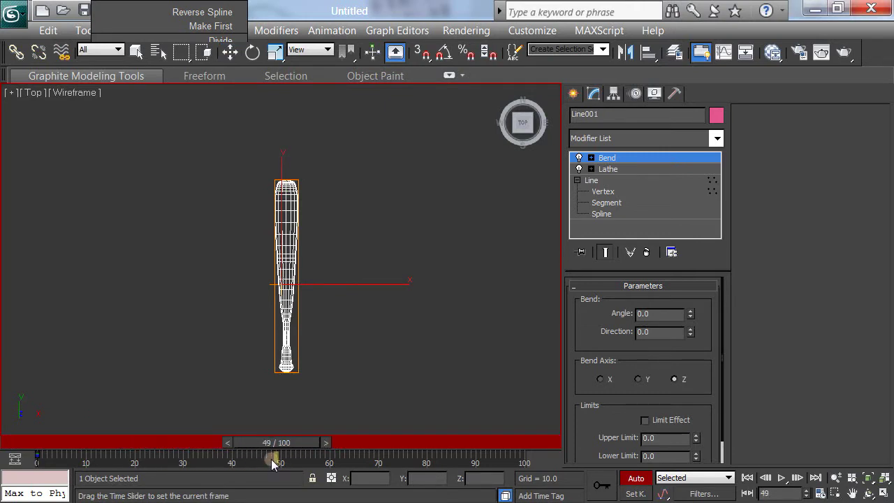
mouse_move(272, 463)
left_mouse_down()
mouse_move(259, 460)
mouse_move(274, 465)
left_mouse_up()
key("w")
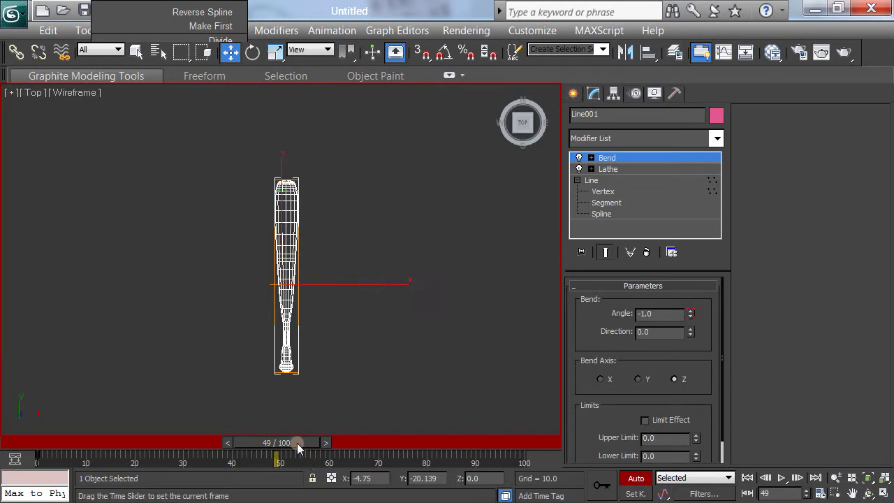
Key a bend angle of 82 about the Y axis at frame 60, and turn off Auto Key back at frame 0
left_click_drag(297, 443, 348, 439)
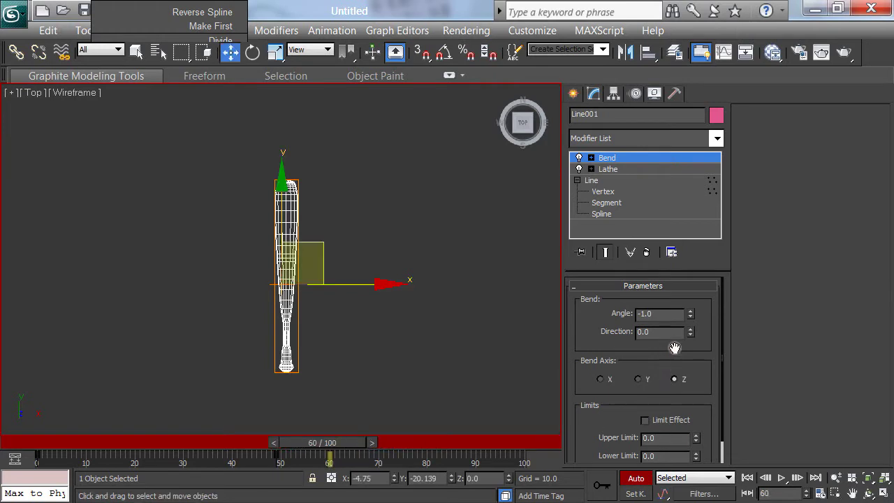
left_click_drag(691, 313, 713, 207)
left_click(642, 383)
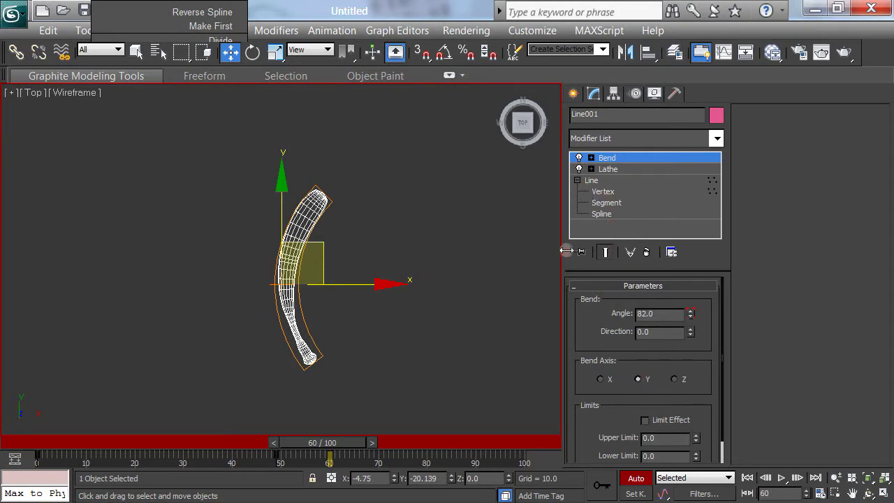
left_click_drag(343, 443, 32, 442)
key("w")
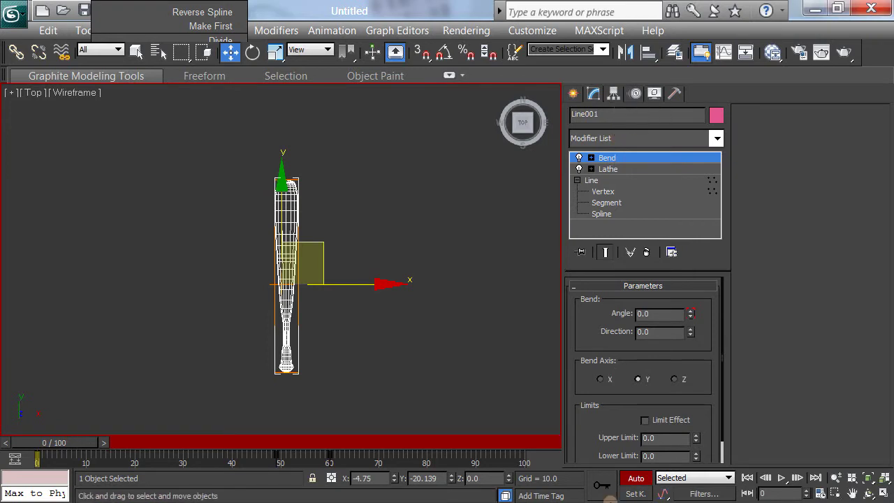
left_click(632, 477)
Centre the bat's pivot on the object and move only the pivot down to the narrow grip, at about Y -74.8
left_click(613, 93)
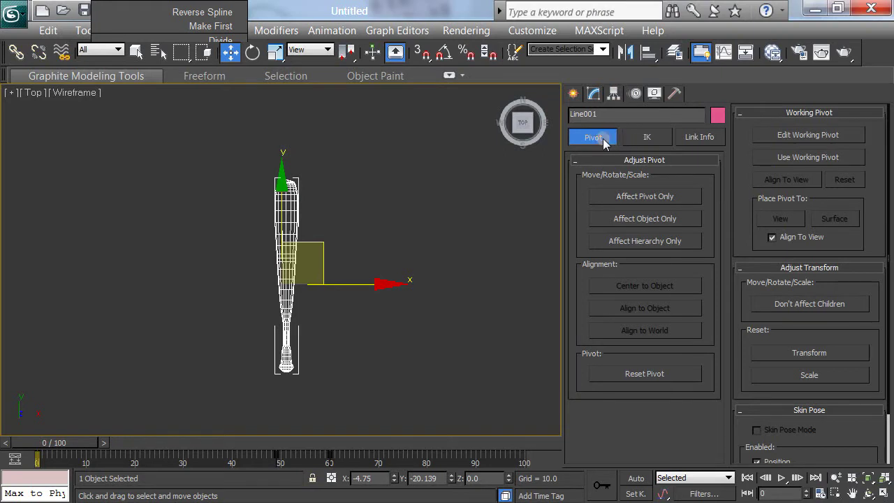
left_click(615, 197)
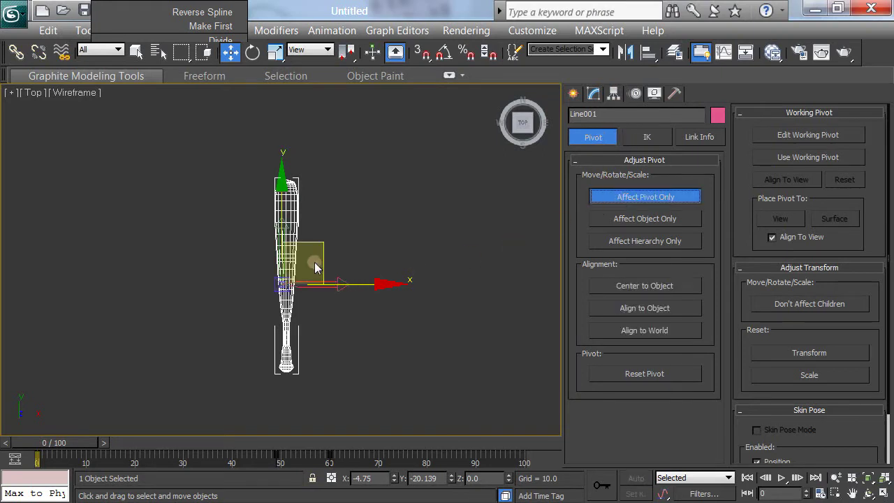
left_click(642, 285)
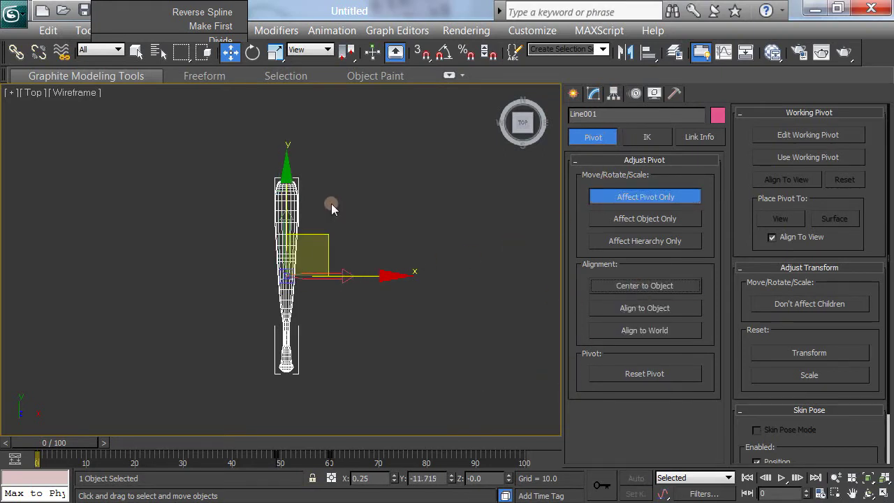
left_click_drag(287, 174, 289, 243)
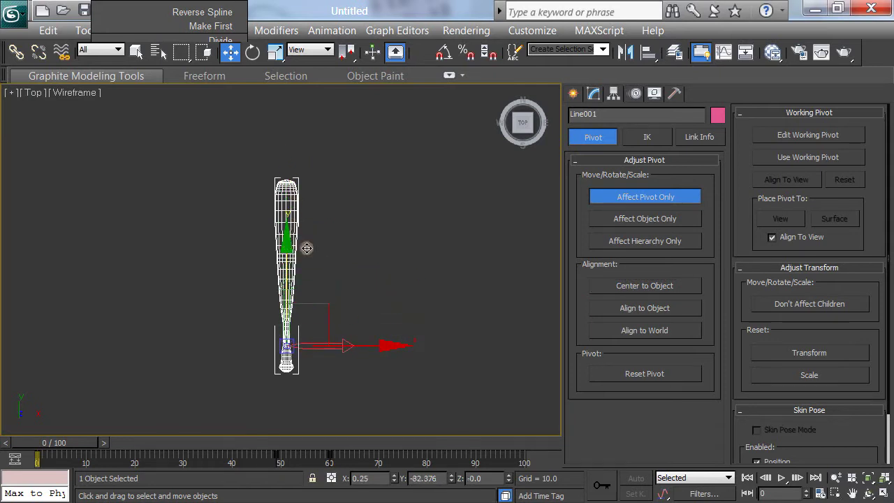
scroll(399, 250, "up", 5)
middle_click_drag(399, 249, 413, 105)
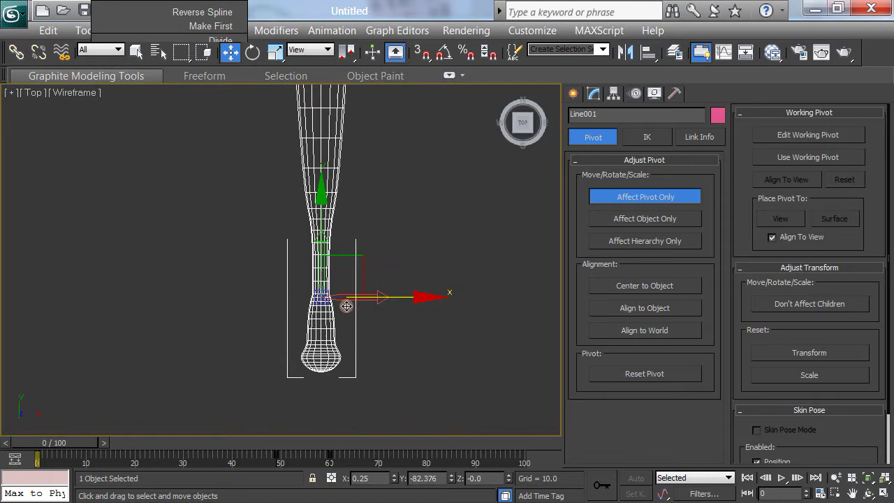
left_click_drag(323, 208, 324, 187)
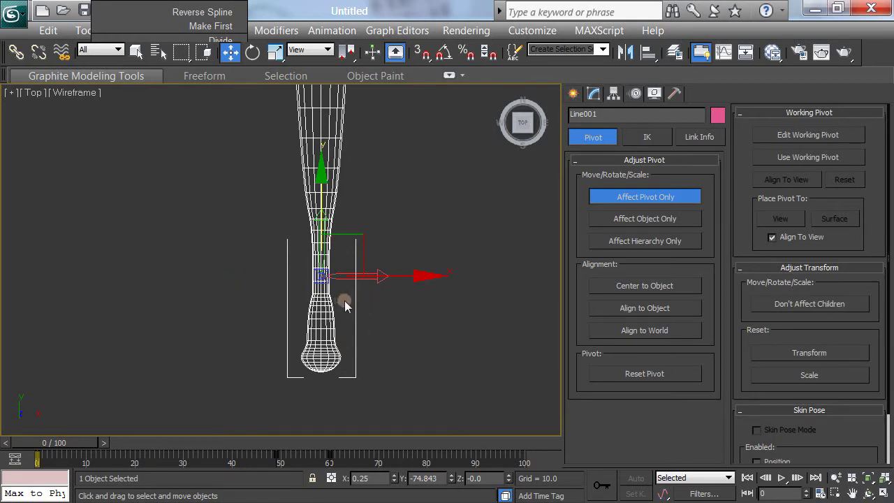
scroll(344, 302, "down", 4)
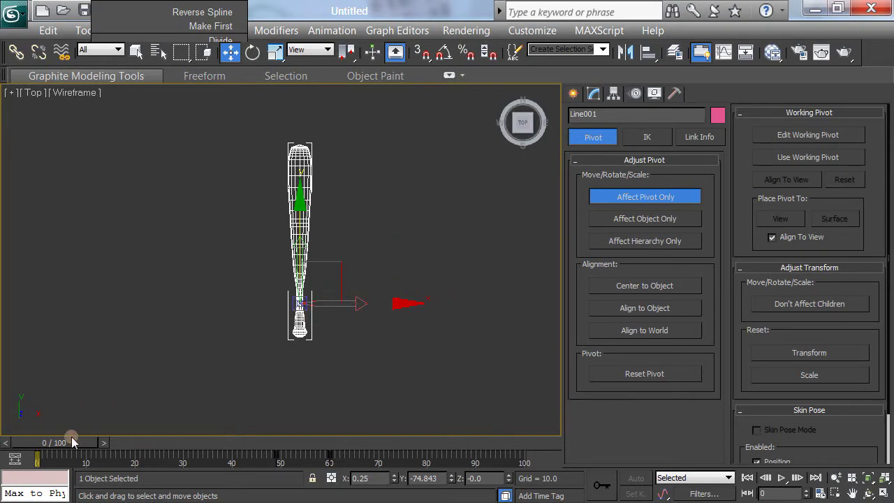
left_click_drag(73, 442, 21, 480)
key("w")
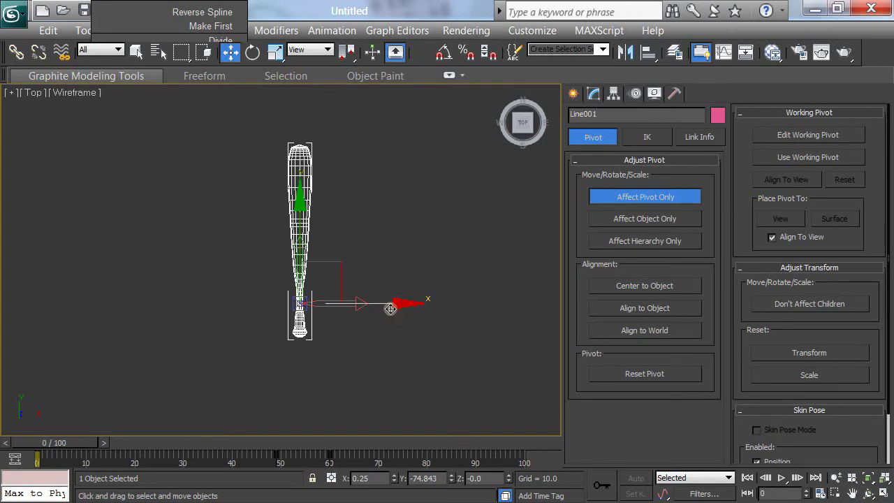
Return to the Bend modifier's gizmo and delete the animation keys at frames 49 and 60
left_click(594, 95)
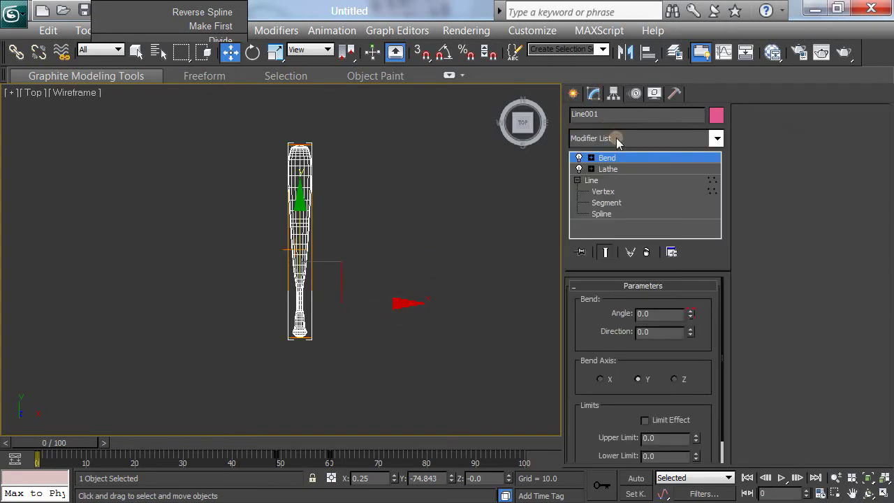
left_click(616, 159)
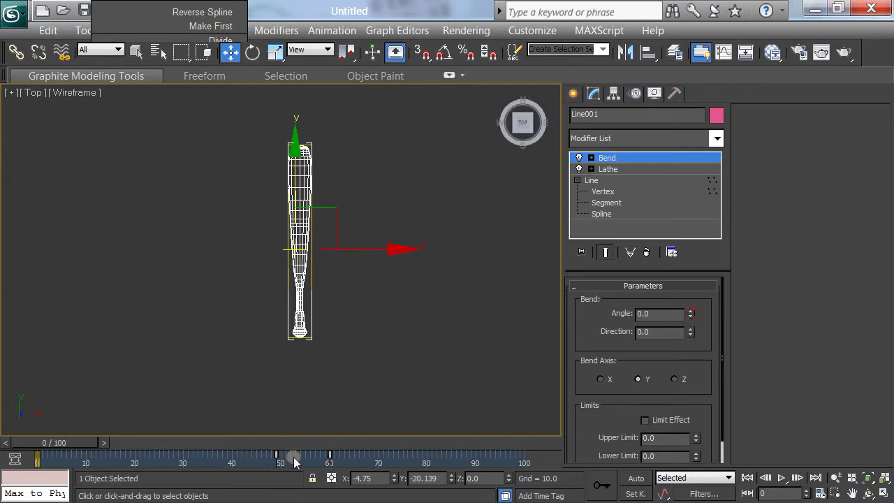
key("q")
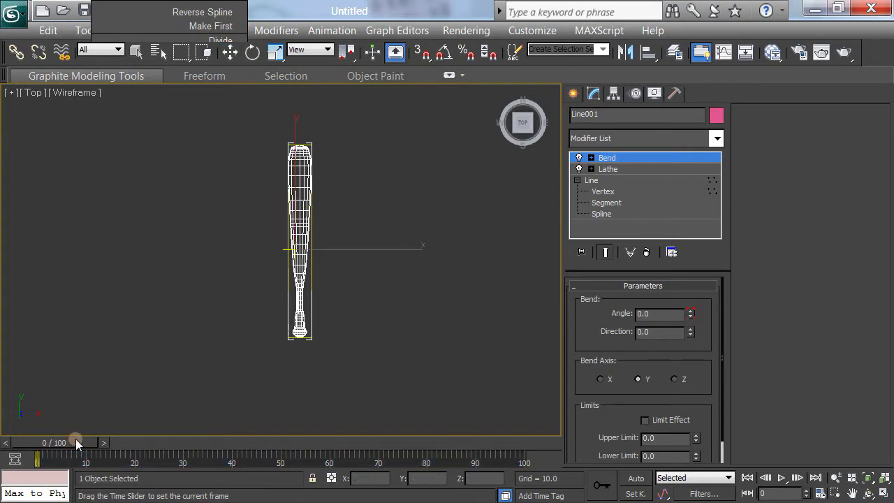
Test the bend at frame 49 with an angle of 87.5
left_click_drag(75, 440, 191, 455)
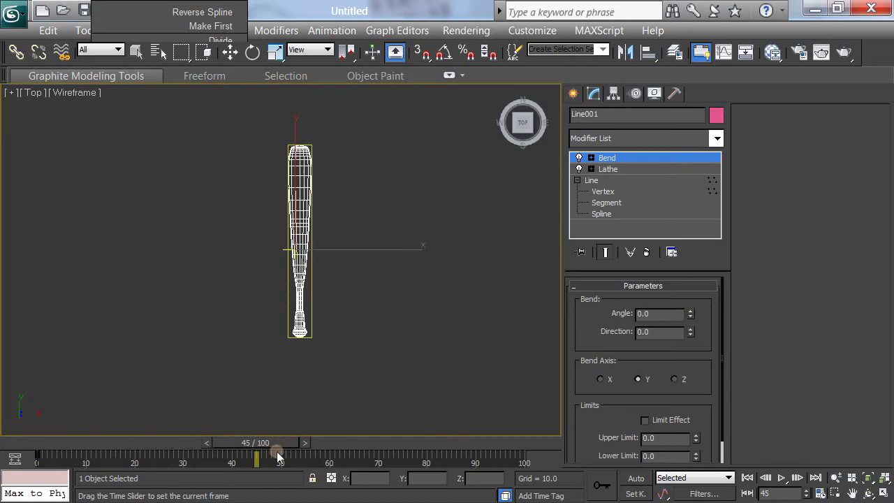
key("w")
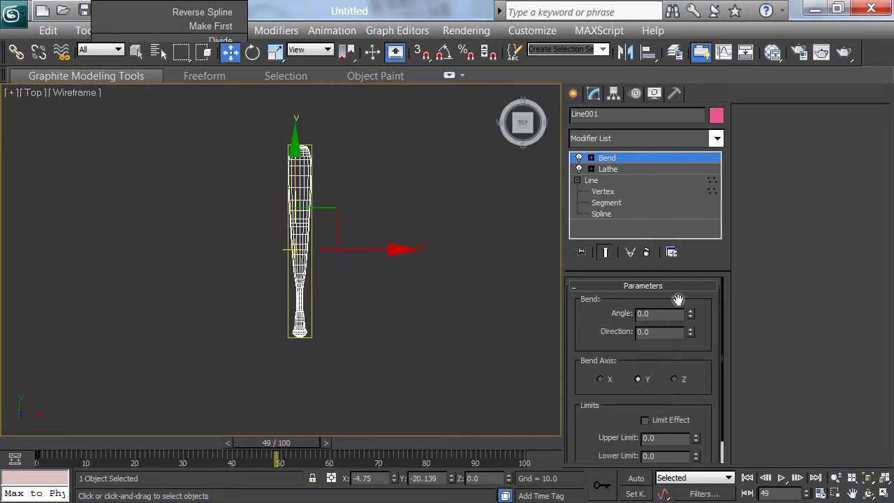
left_click_drag(690, 316, 719, 191)
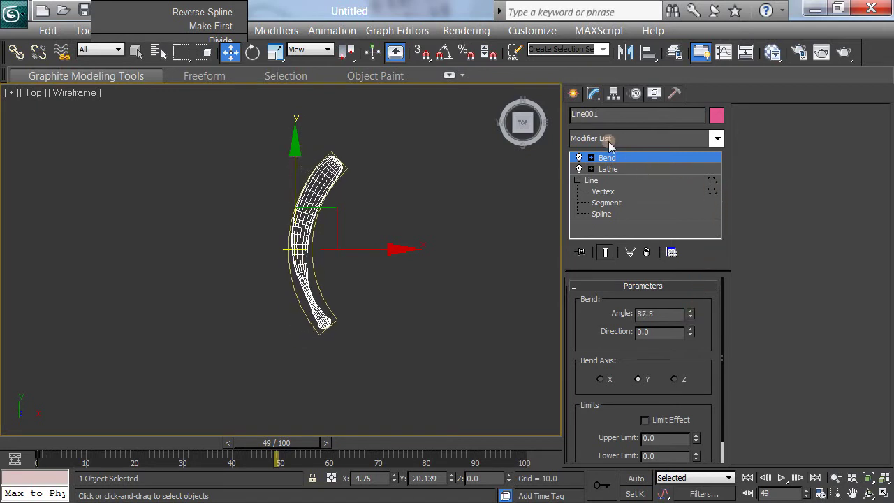
Move the Bend gizmo down to about Y -79.5 so the bat bends from the grip, and reduce the angle to 25.5
left_click(591, 157)
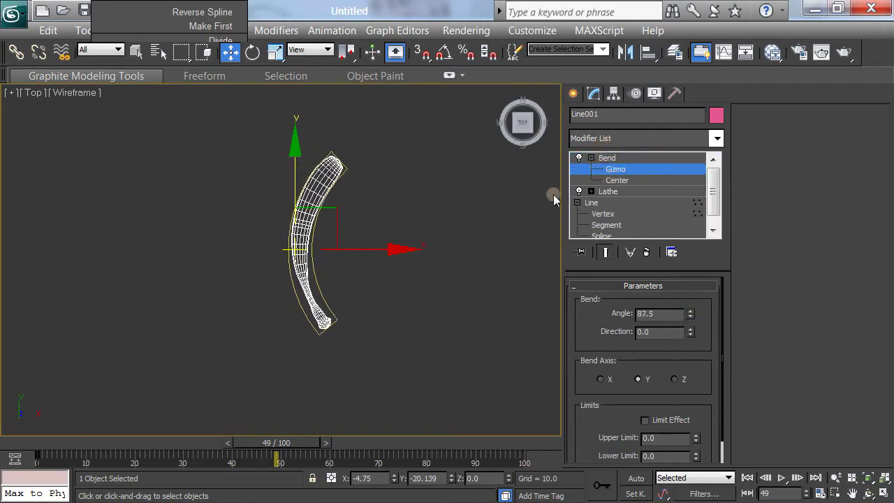
left_click_drag(295, 146, 296, 205)
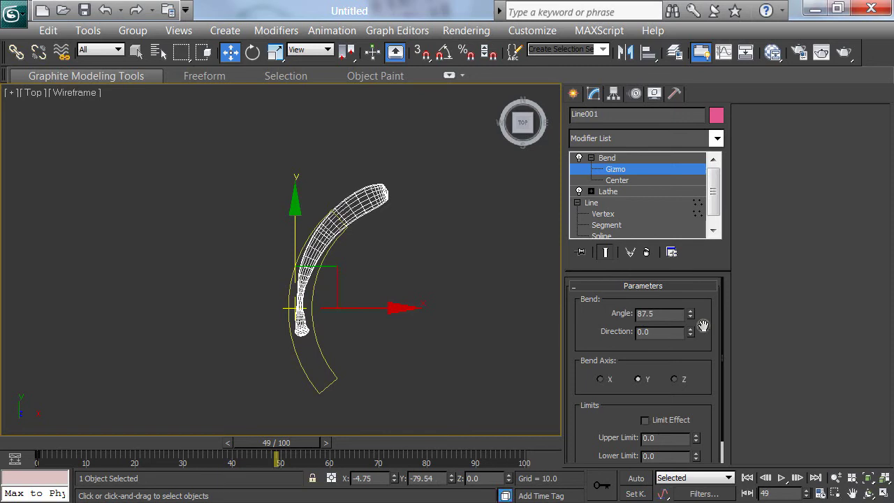
left_click_drag(693, 317, 685, 403)
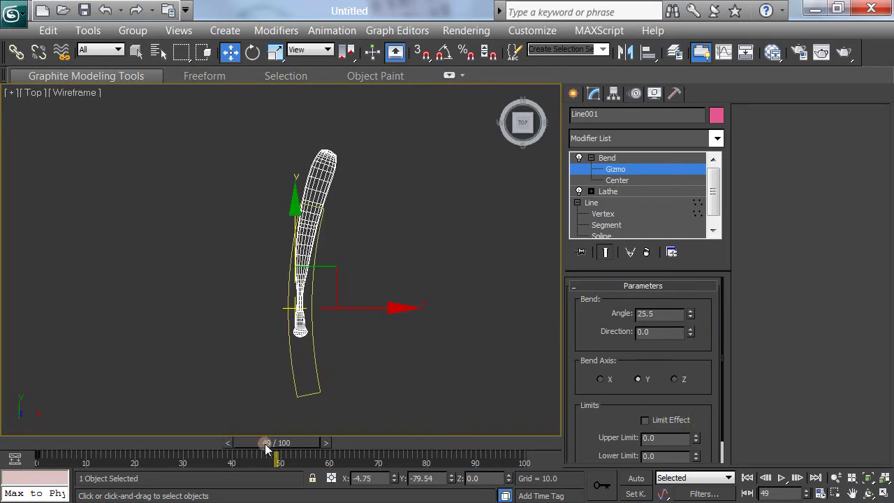
Go back to frame 0 and reset the bend angle to 0
left_click_drag(266, 449, 42, 444)
key("w")
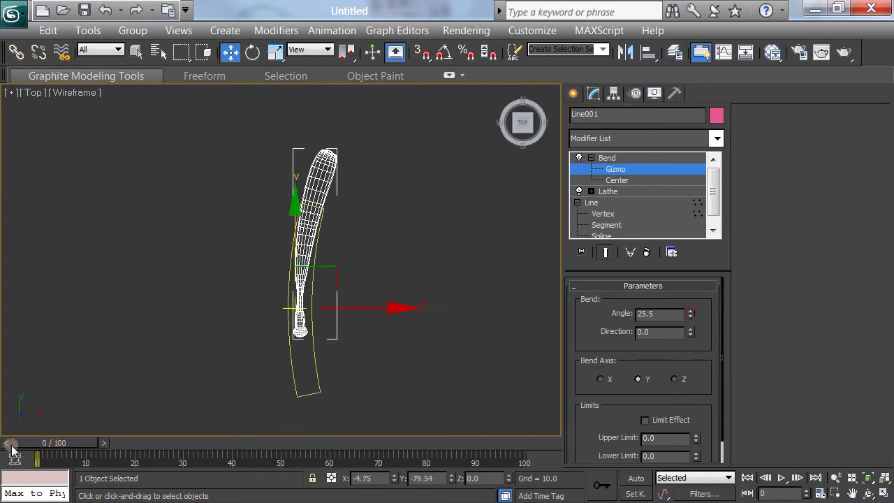
left_click(687, 318)
key("Return")
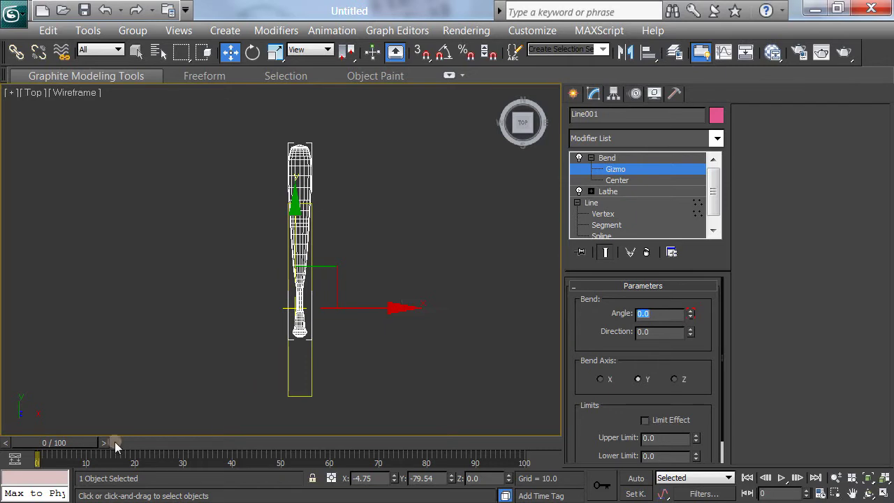
Go to frame 49, turn on Auto Key and set a key with the bend angle at 0
left_click_drag(40, 446, 269, 466)
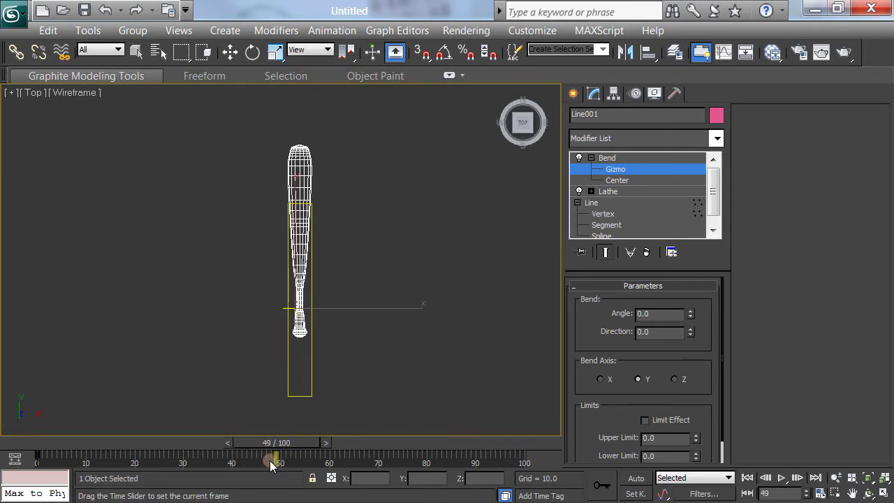
key("w")
left_click(670, 313)
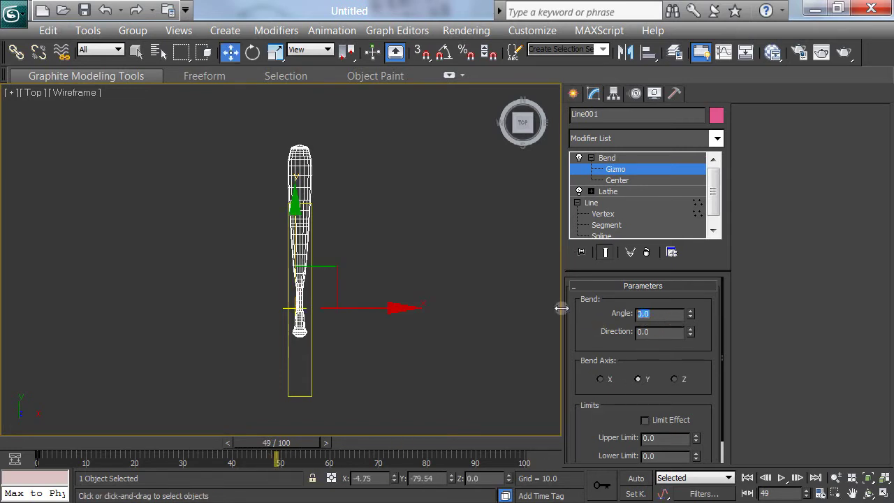
left_click(635, 479)
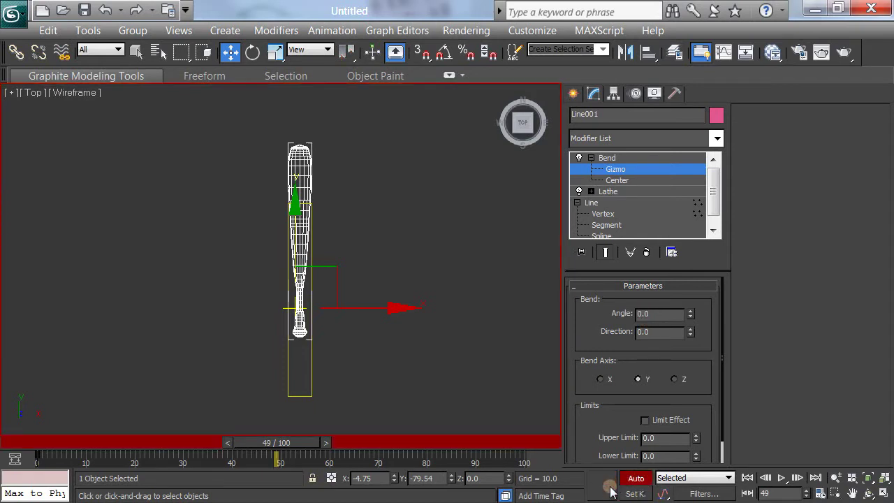
Advance to frame 50 and key a bend angle of 25
mouse_move(302, 444)
left_mouse_down()
mouse_move(55, 441)
mouse_move(325, 459)
mouse_move(302, 460)
left_mouse_up()
key("w")
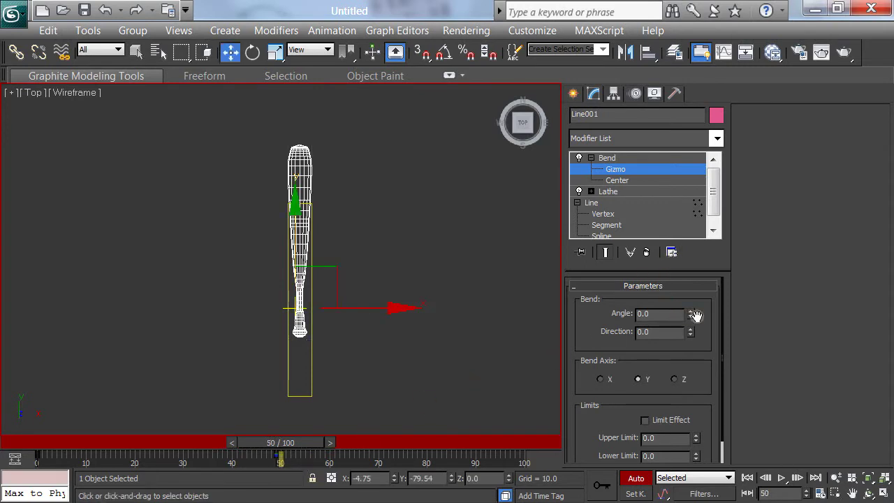
left_click_drag(690, 312, 687, 276)
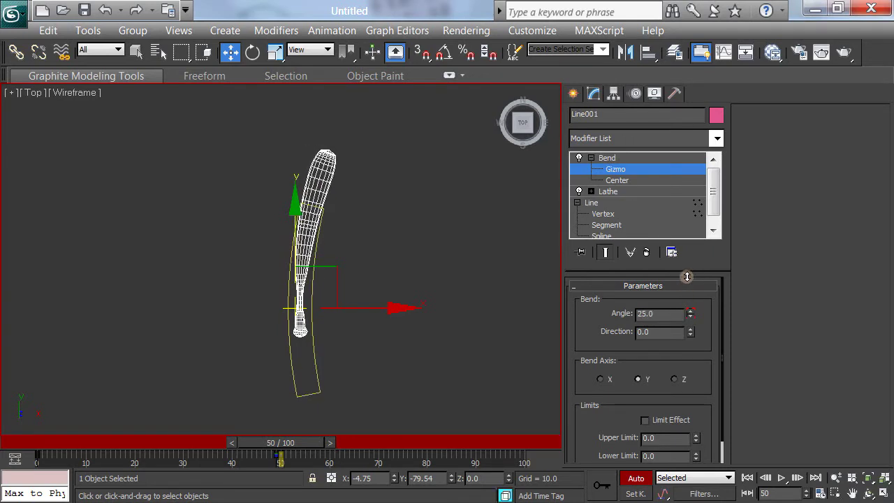
Key the bend angle at -8.5 on frame 58 and at 11 on frame 69
left_click(299, 441)
left_click_drag(299, 442, 335, 440)
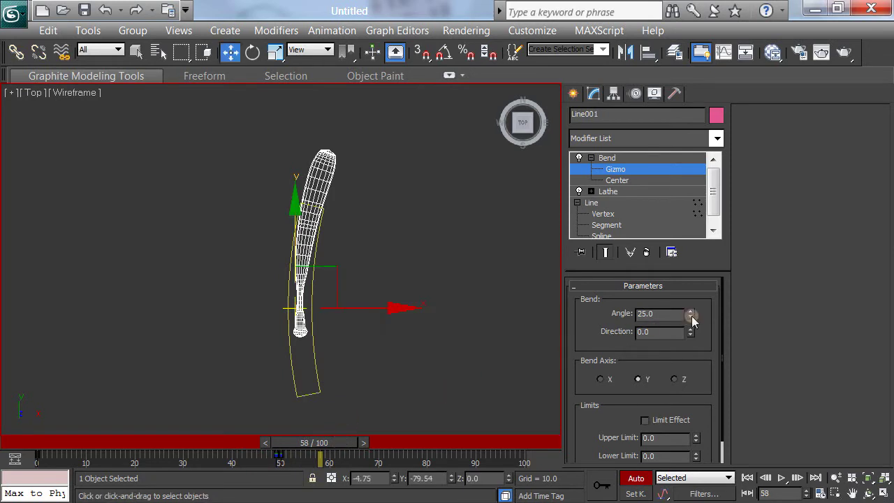
left_click_drag(689, 317, 679, 363)
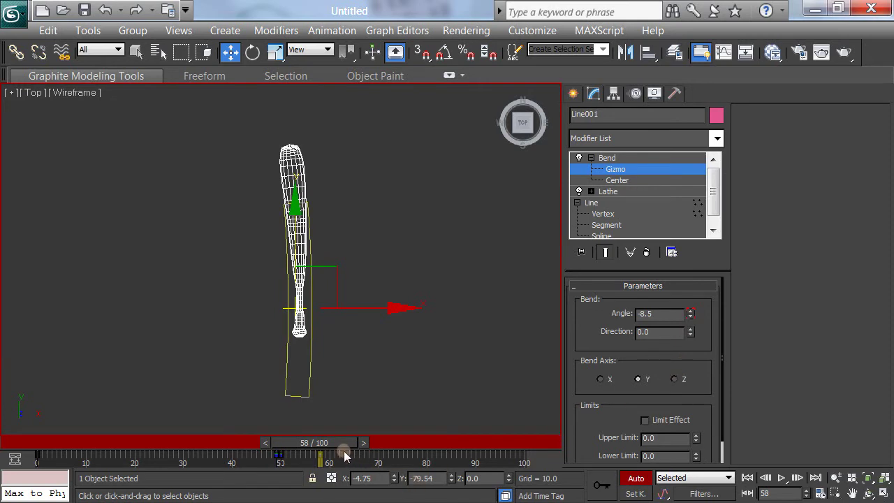
left_click_drag(345, 440, 402, 443)
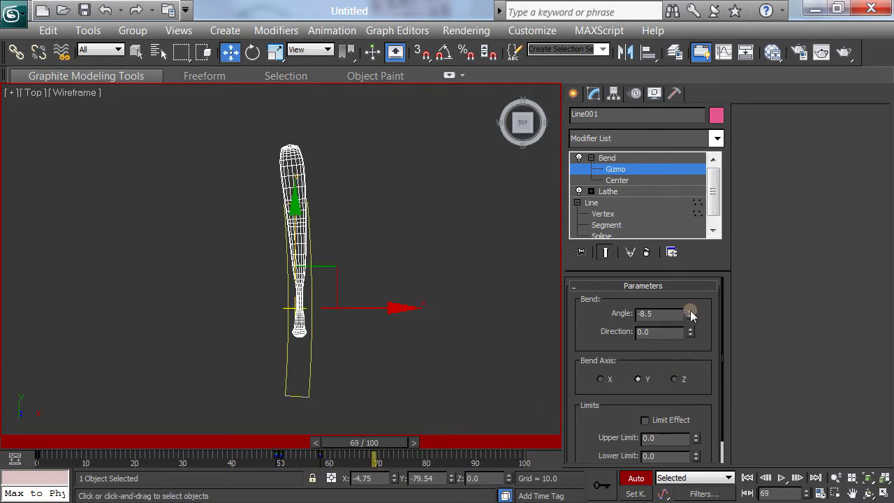
left_click_drag(690, 314, 690, 284)
Key the bend angle at -5.5 on frame 83 and at 5 on frame 100
left_click_drag(397, 441, 461, 442)
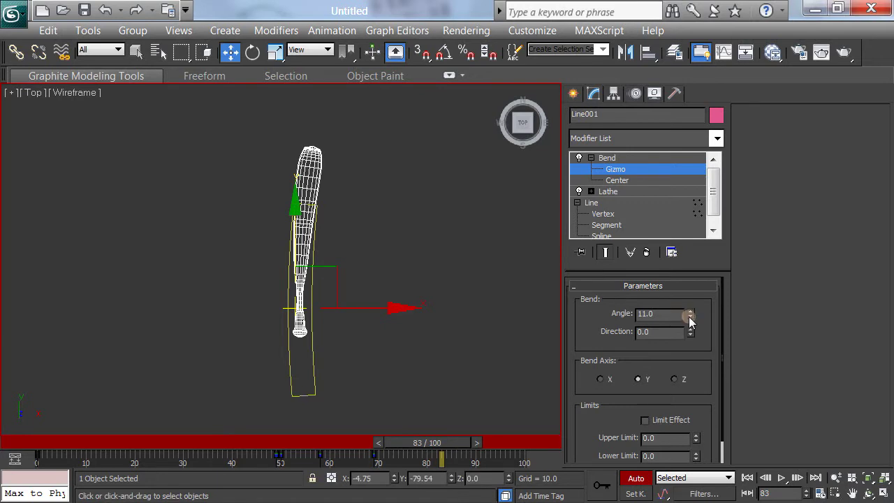
left_click_drag(688, 317, 681, 339)
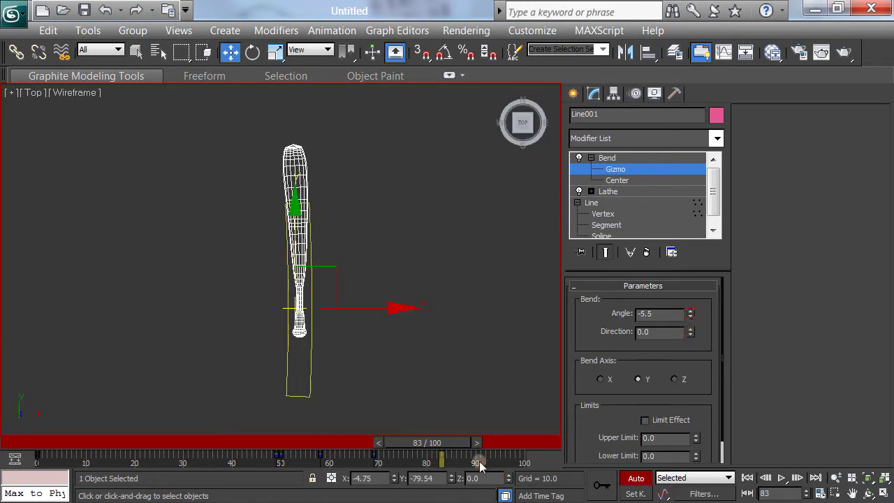
left_click_drag(460, 442, 513, 442)
key("w")
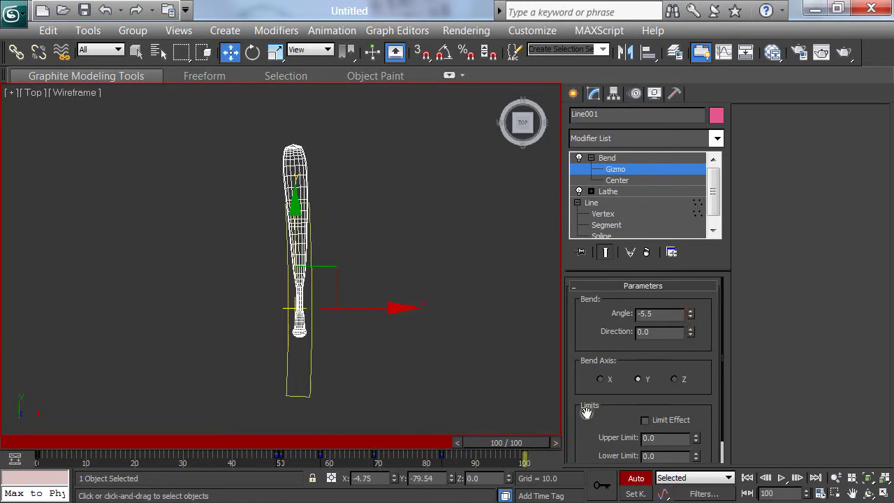
left_click_drag(691, 311, 691, 296)
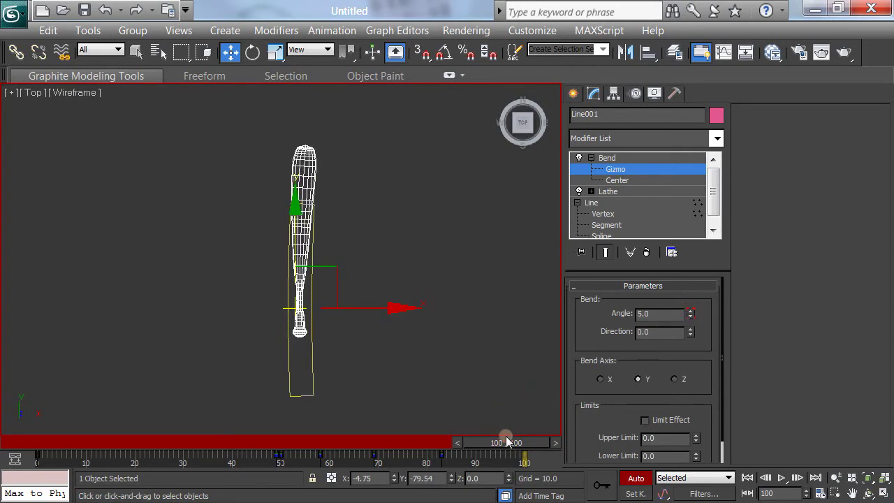
Turn off Auto Key, play the bend animation from the start and return to frame 0
left_click(636, 477)
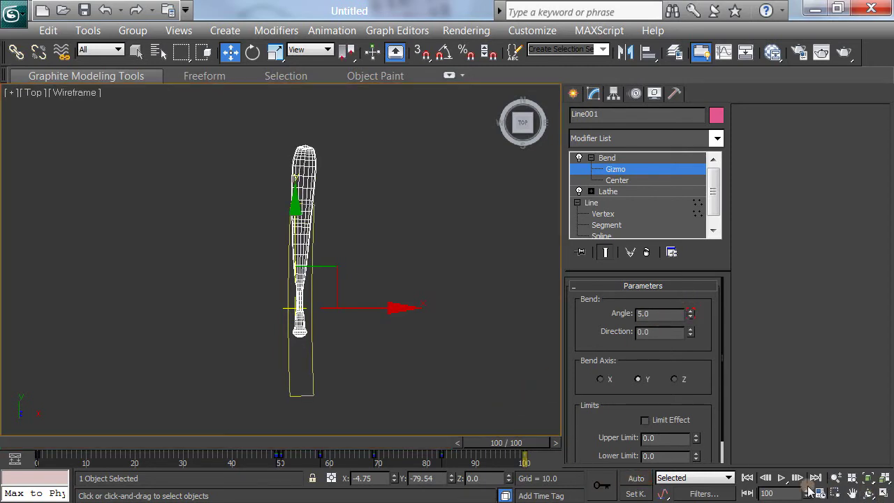
left_click(748, 479)
left_click(781, 480)
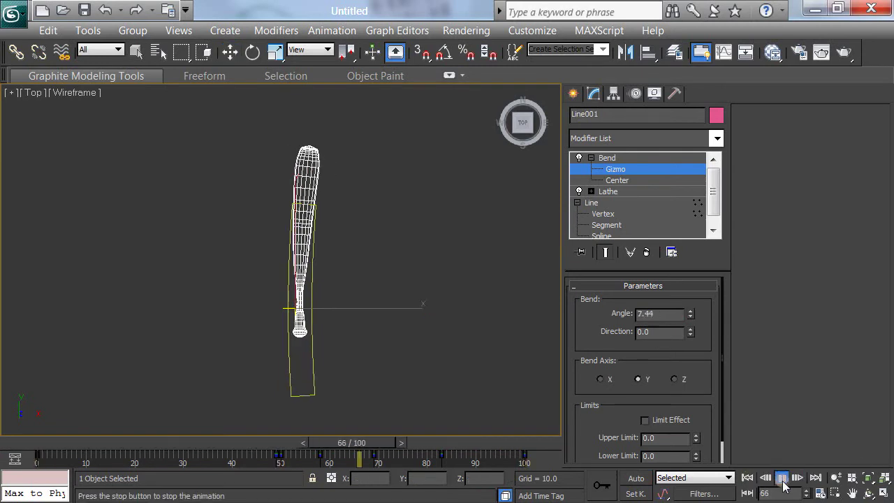
left_click(746, 478)
key("w")
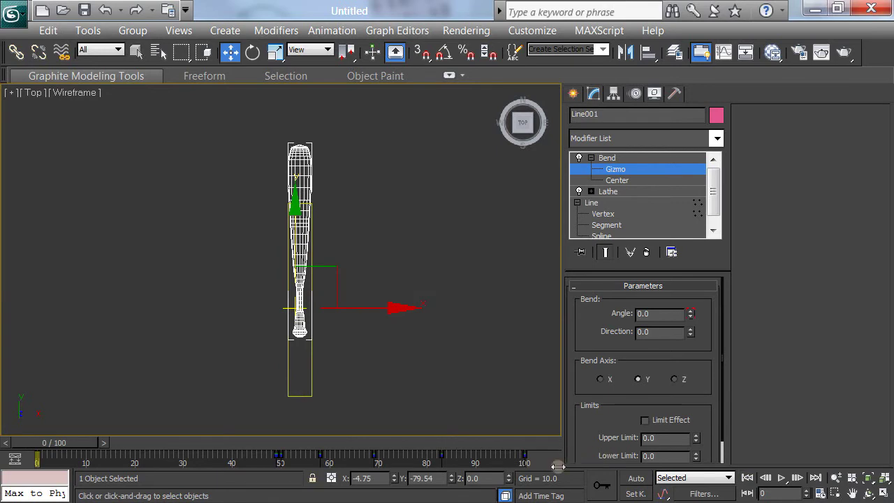
Turn Auto Key back on and key the bend angle at 0 on frame 49
left_click(632, 478)
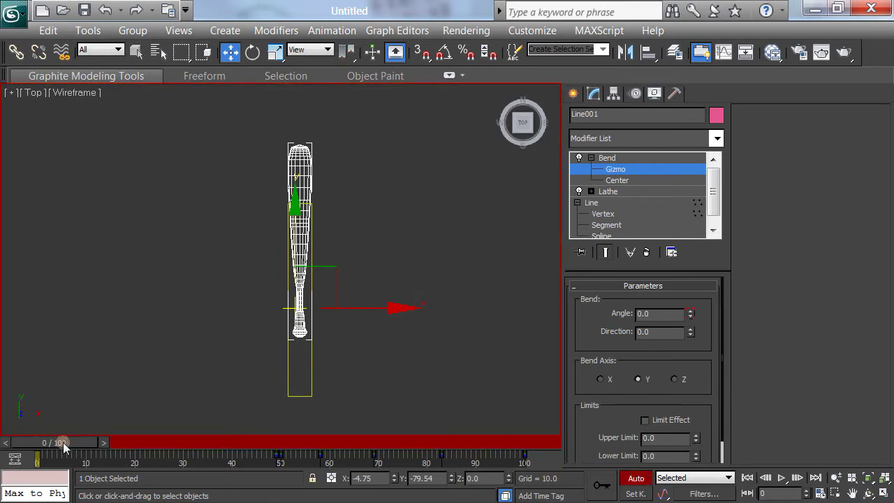
left_click_drag(62, 442, 280, 464)
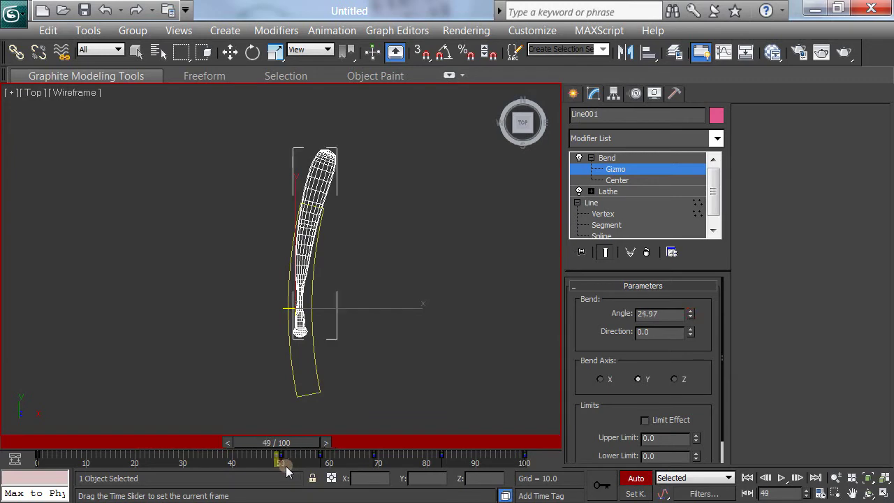
key("w")
left_click_drag(660, 313, 631, 312)
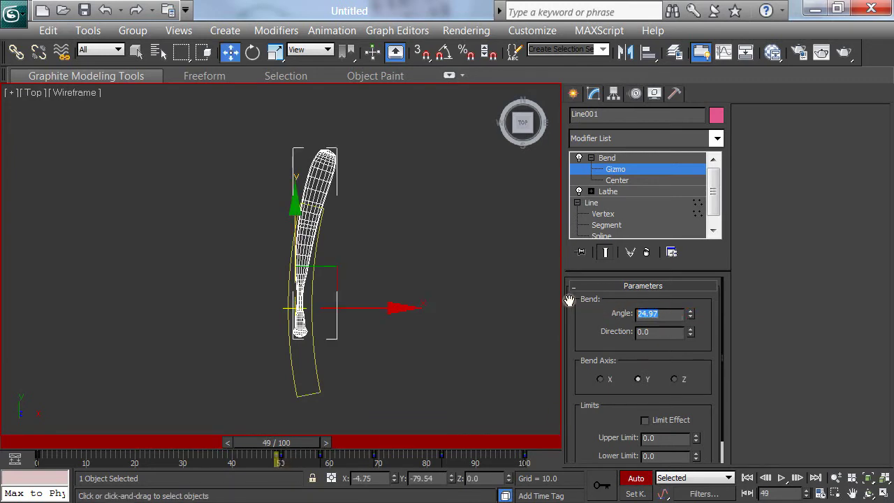
type("0")
key("Return")
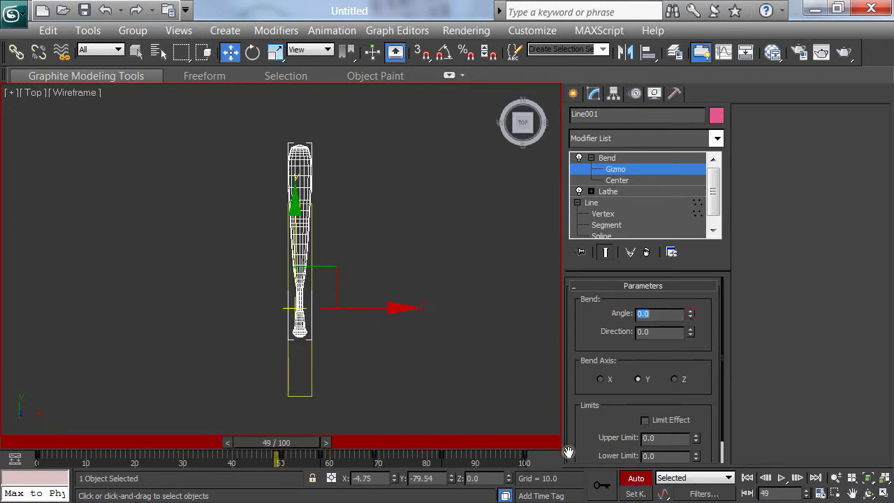
Return to frame 0, turn off Auto Key, play the corrected bend animation and rewind it
left_click_drag(316, 441, 84, 441)
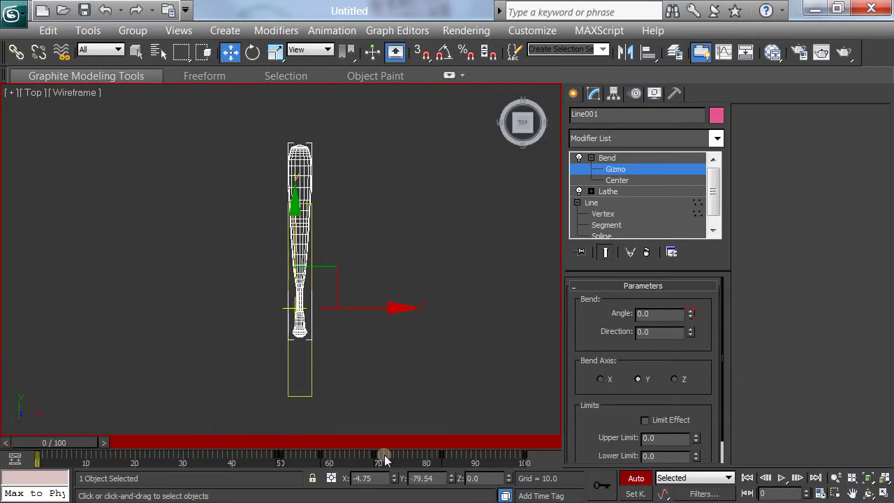
left_click(632, 477)
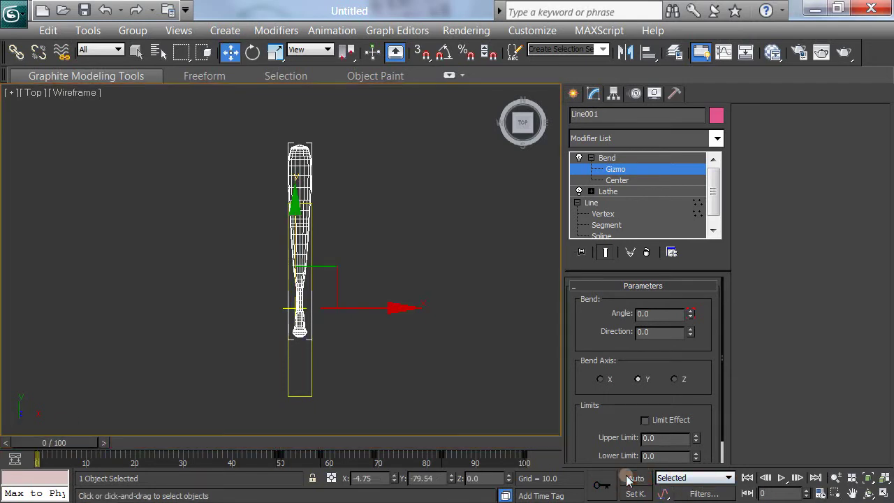
left_click(781, 477)
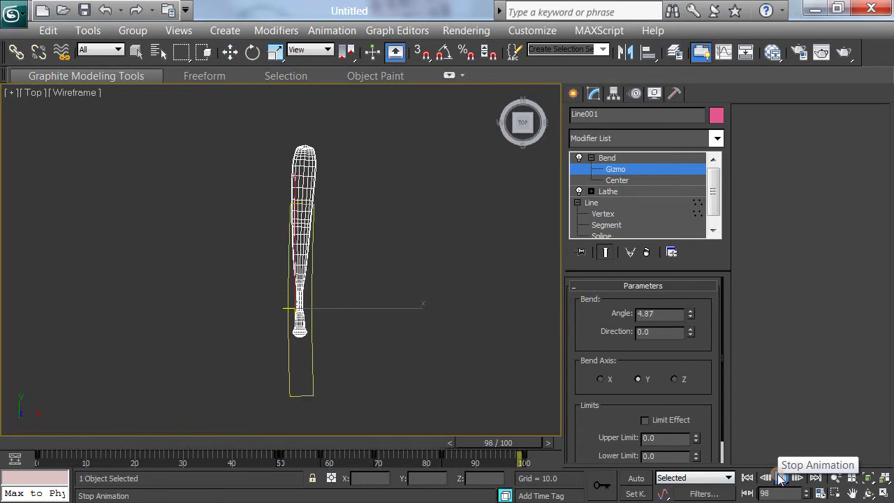
left_click(746, 478)
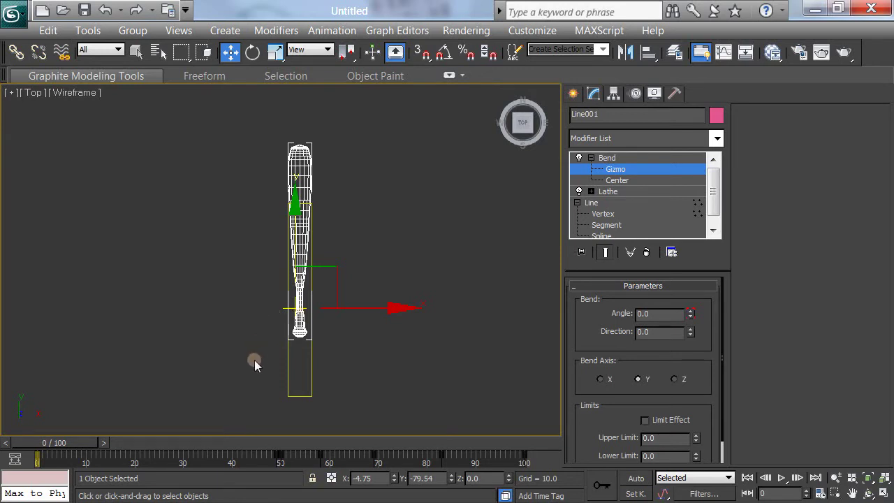
Leave the Bend gizmo level, switch to Rotate with Auto Key on, and set a key for the upright bat at frame 50
left_click(613, 158)
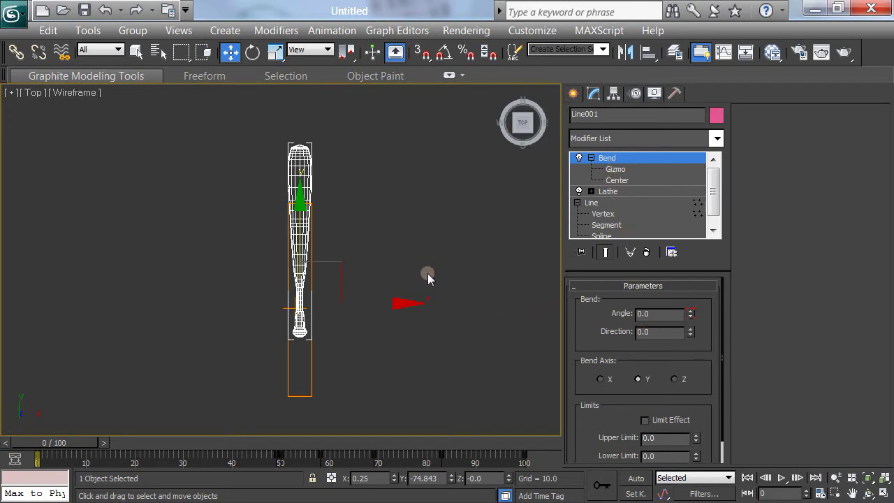
left_click(252, 52)
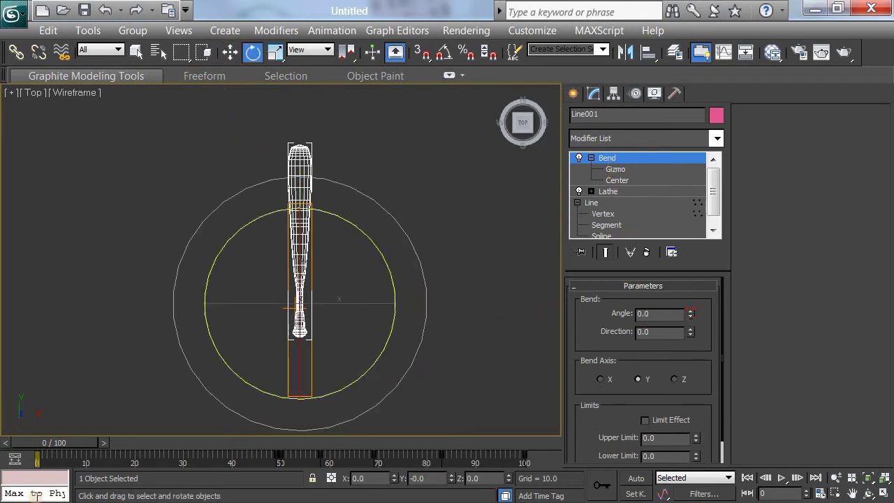
left_click(635, 478)
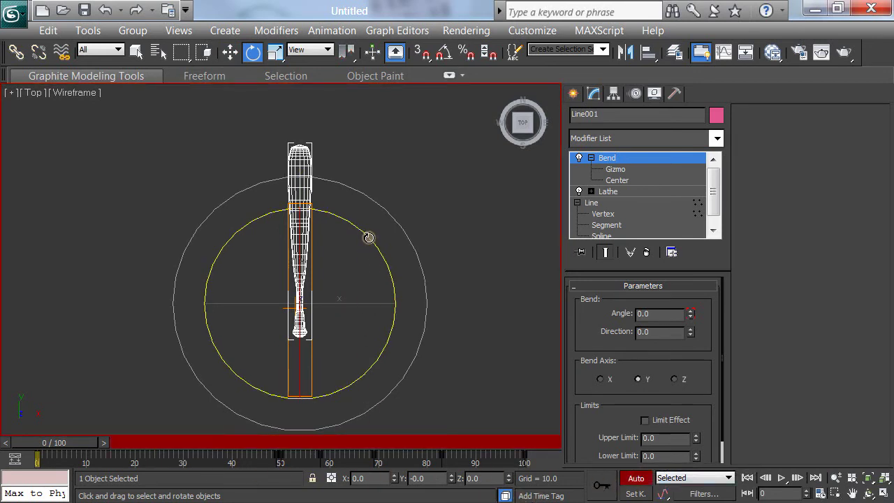
left_click_drag(54, 441, 278, 461)
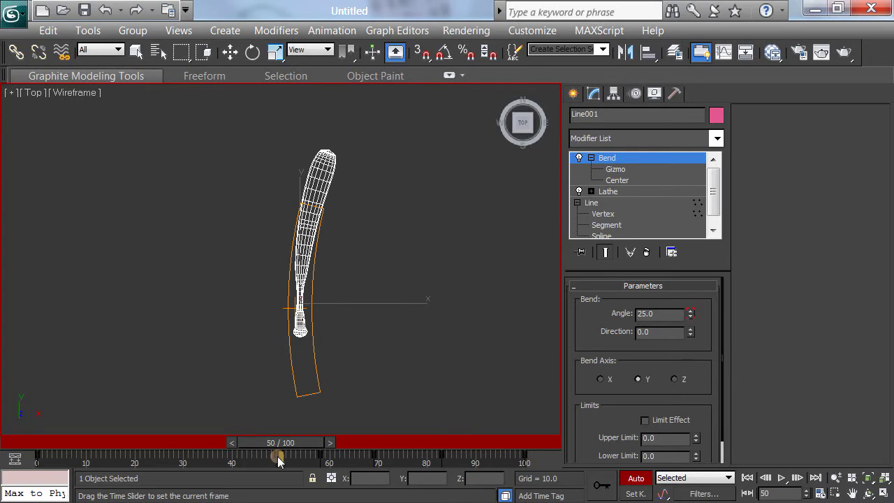
key("e")
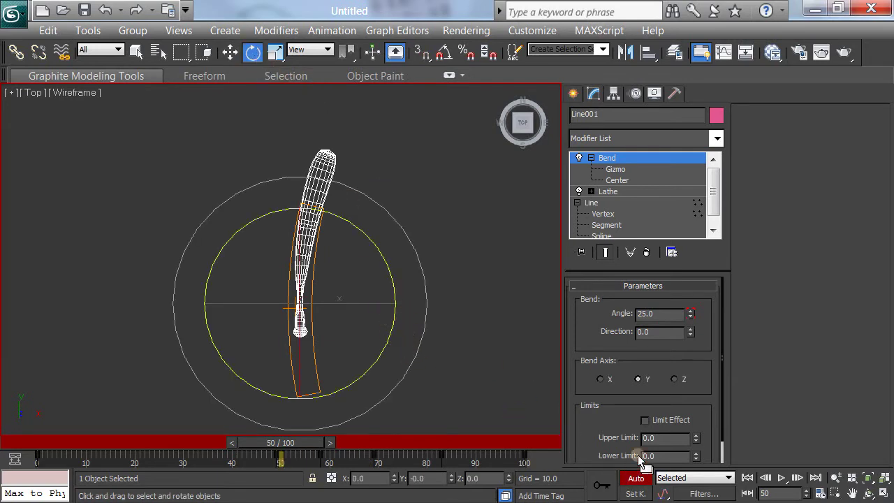
left_click(603, 487)
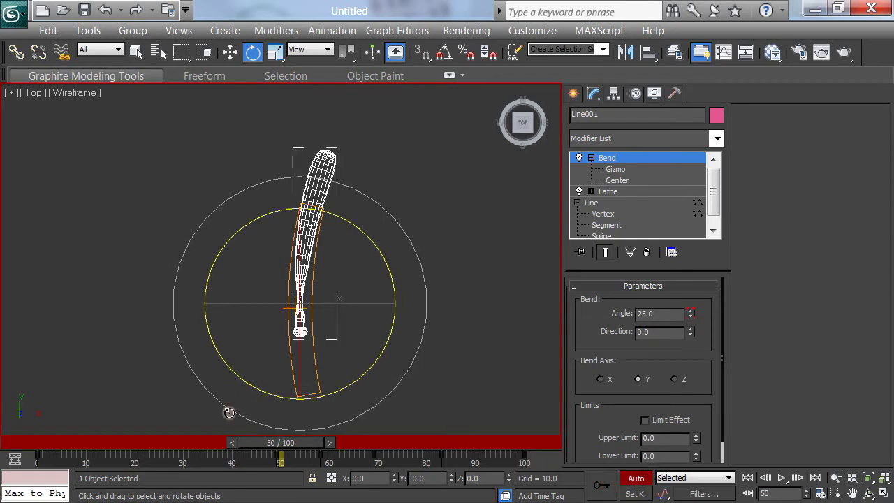
Go to frame 39 and key the bat rotated about -138 degrees around Z
left_click_drag(294, 442, 233, 460)
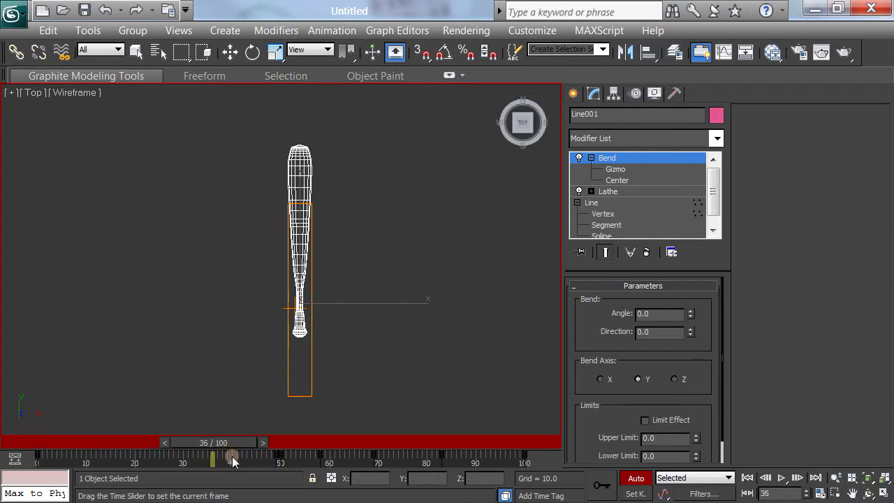
key("e")
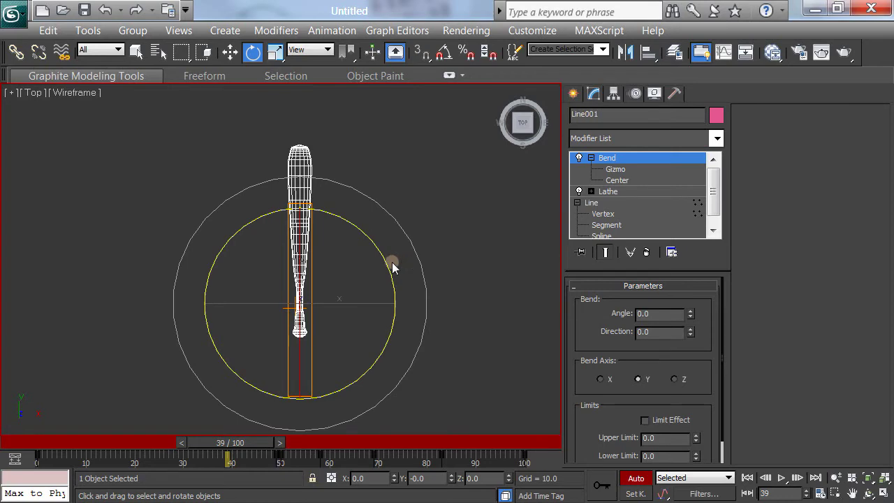
left_click_drag(382, 262, 409, 480)
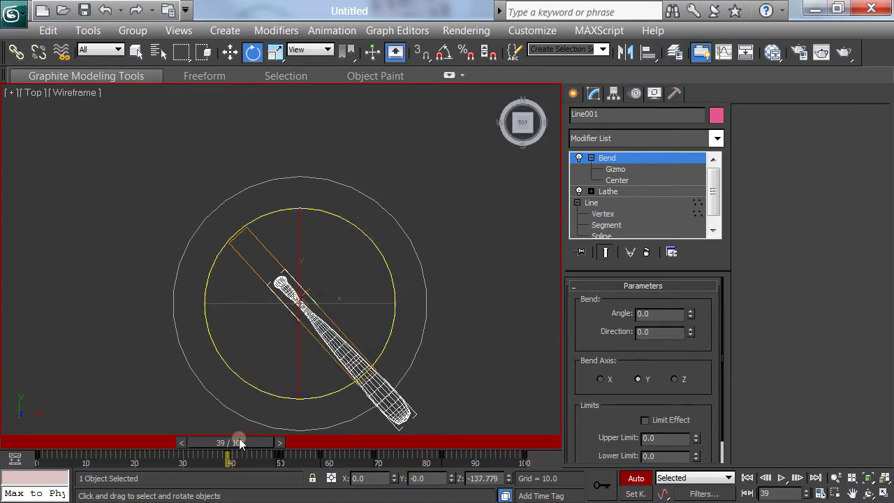
Go back to frame 0 and key the bat rotated about -174 degrees around Z
left_click_drag(239, 443, 69, 442)
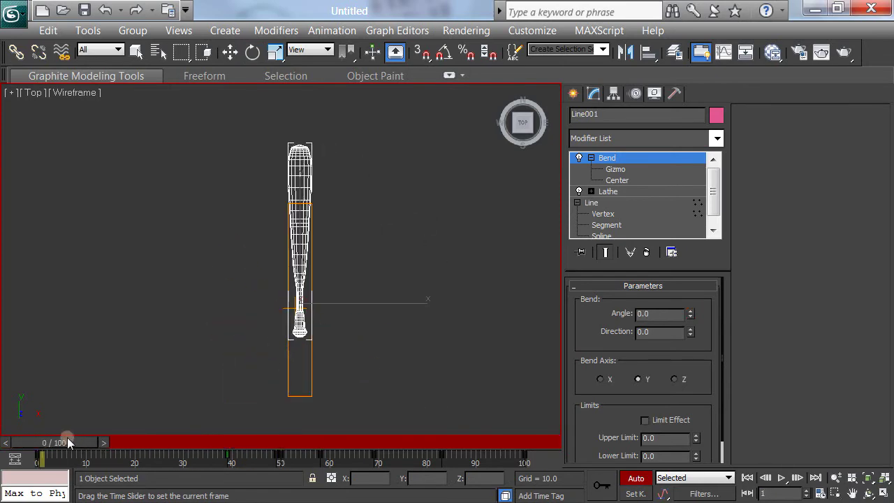
left_click_drag(3, 438, 39, 461)
left_click(252, 52)
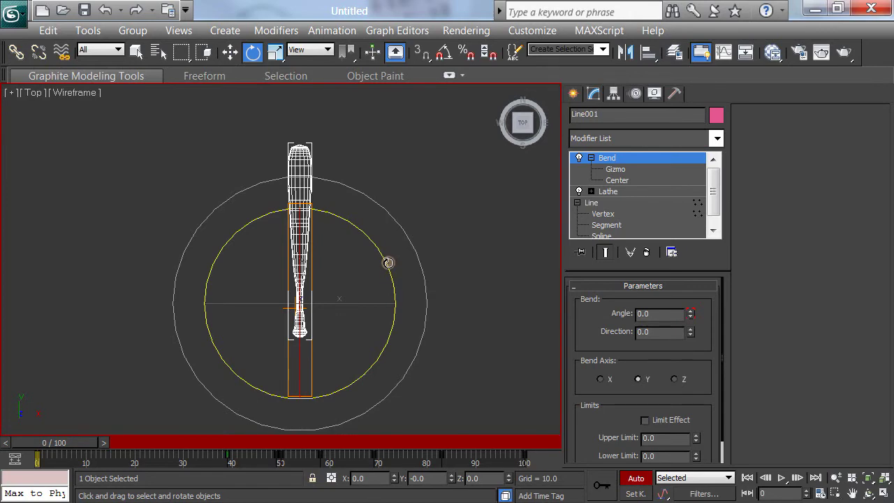
left_click_drag(388, 263, 429, 502)
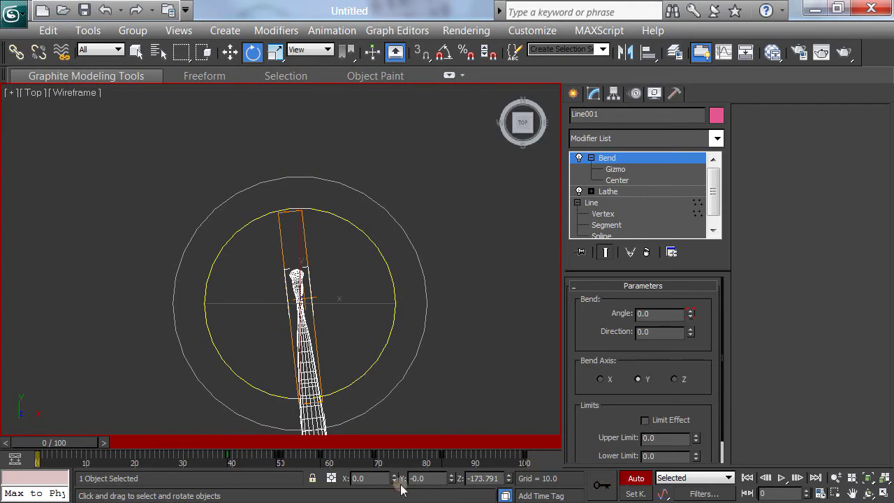
Turn off Auto Key, play the bat's swing and bend animation, and rewind to frame 0
left_click(634, 478)
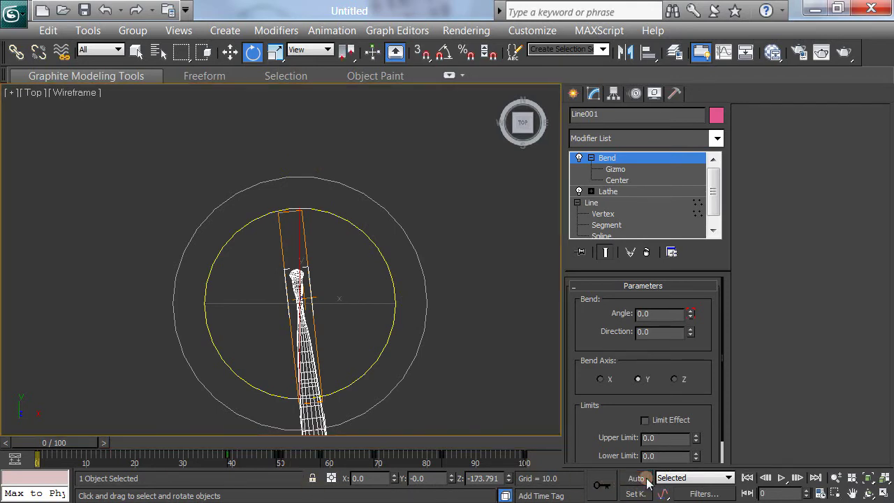
left_click(782, 479)
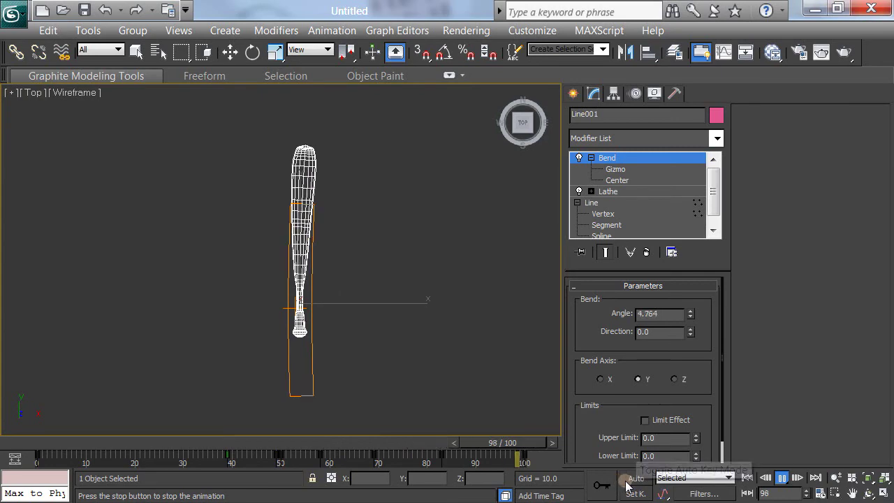
left_click(746, 477)
key("e")
Scrub to frame 79 and, with Rotate and Auto Key on, key the bat rotated about 15 degrees around Z
left_click_drag(59, 444, 328, 487)
left_click_drag(317, 481, 418, 495)
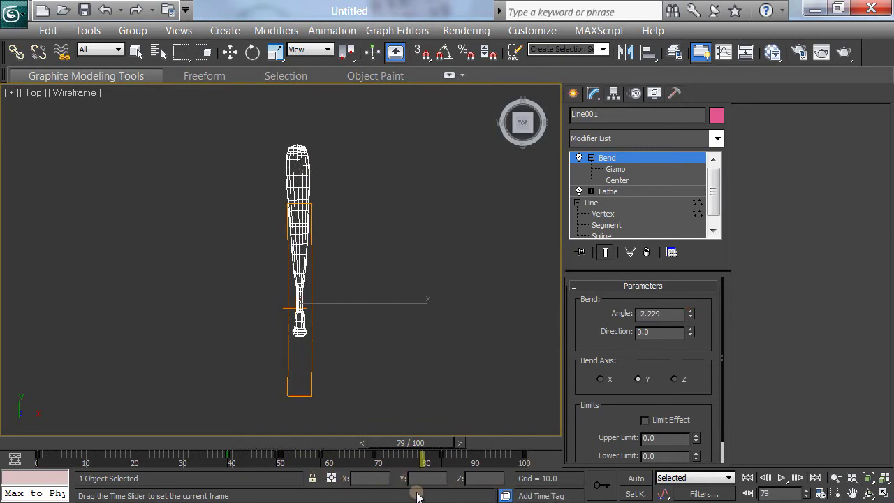
key("e")
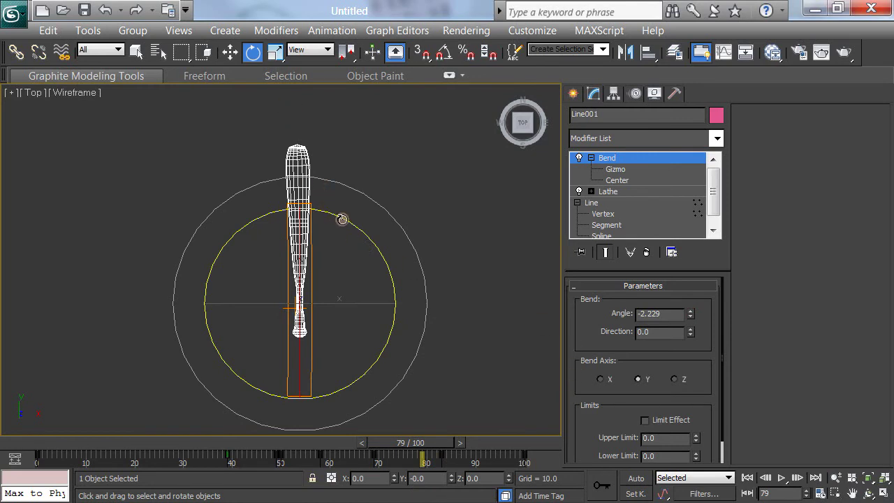
left_click(635, 478)
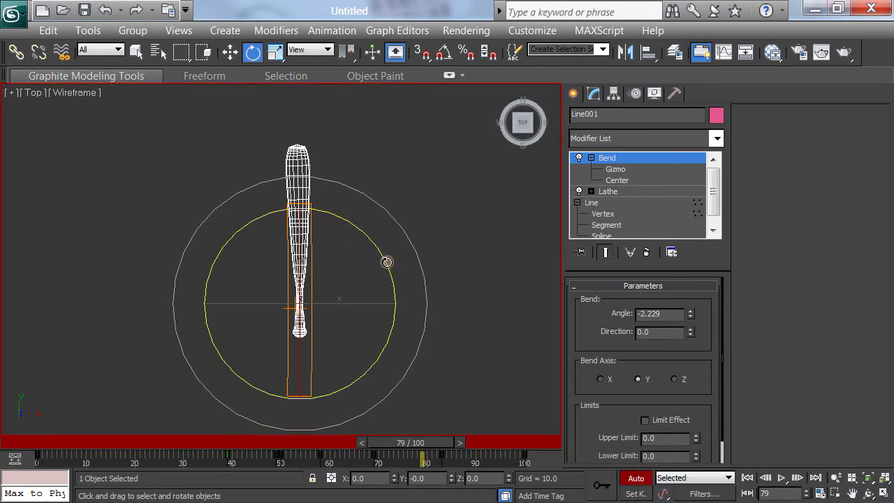
left_click_drag(385, 261, 377, 243)
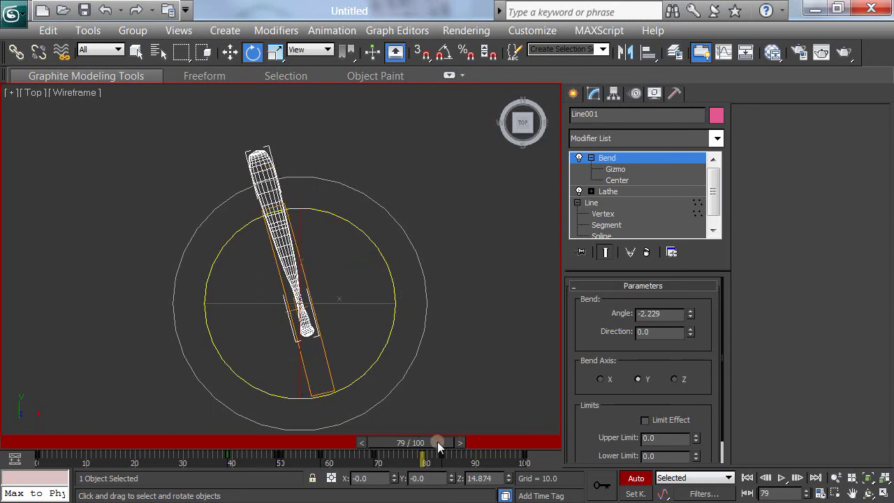
Go to frame 100, key the bat rotated about -41 degrees around Z, and turn off Auto Key
left_click_drag(437, 441, 540, 454)
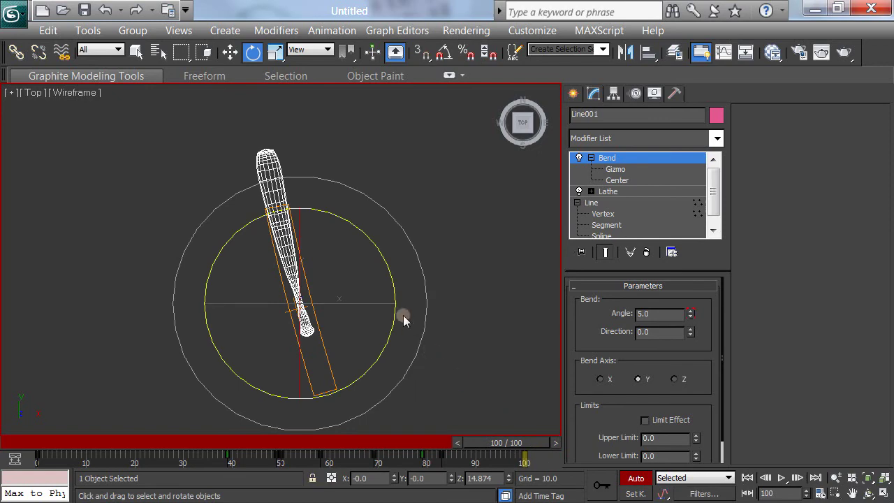
left_click_drag(380, 249, 415, 320)
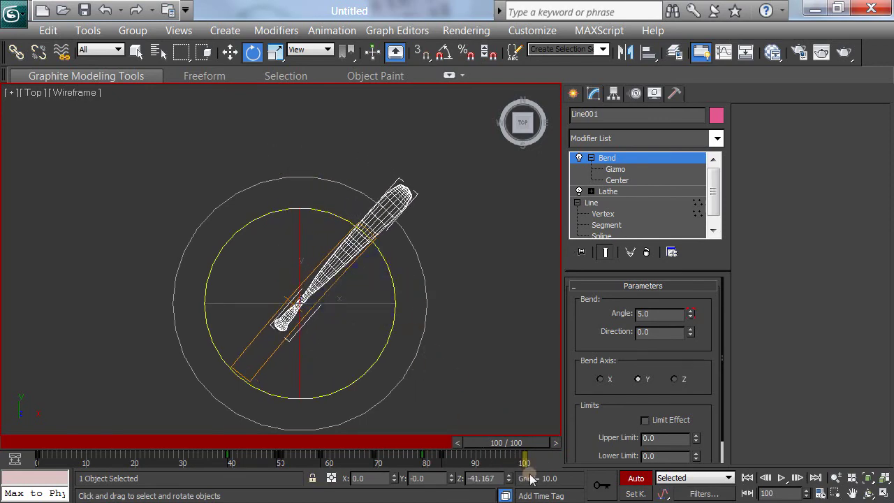
left_click(636, 479)
Compare the first and last frames, play the swing in the Top view, and rewind to frame 0
left_click(746, 478)
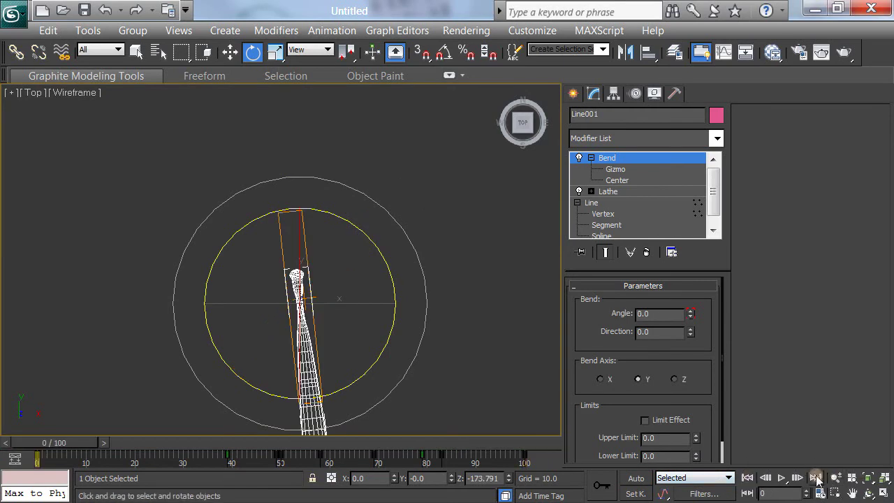
left_click(815, 478)
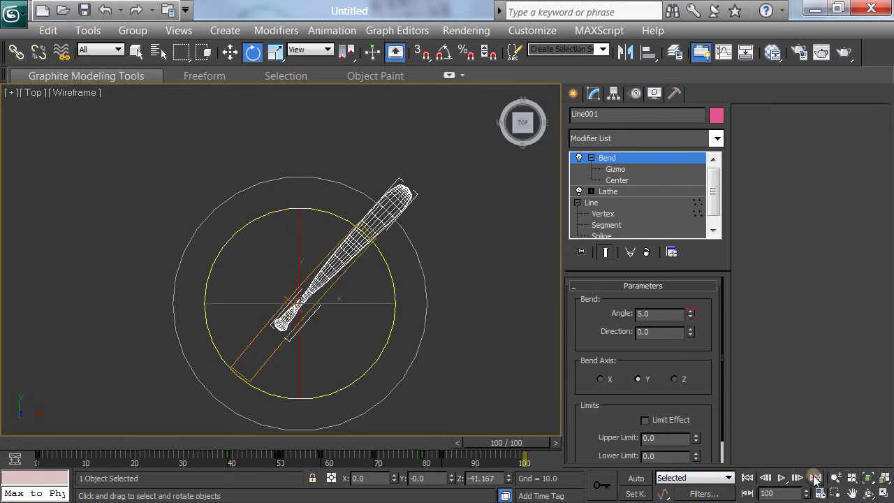
left_click(753, 477)
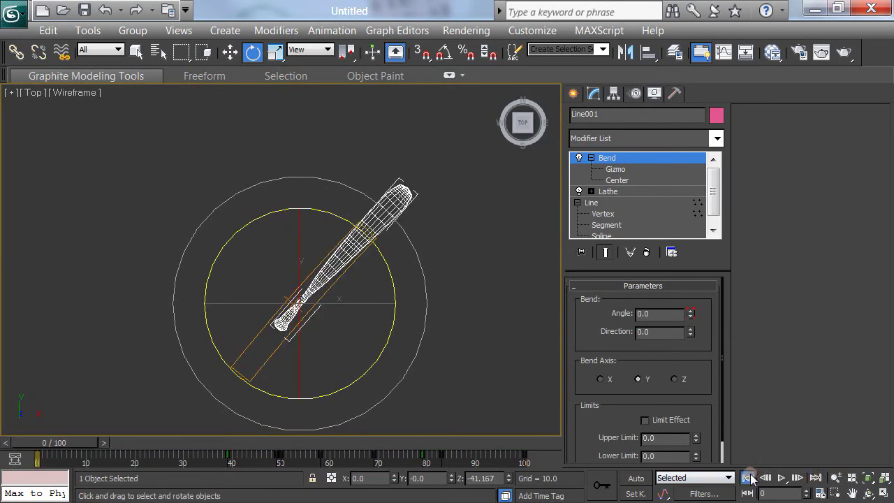
left_click(781, 479)
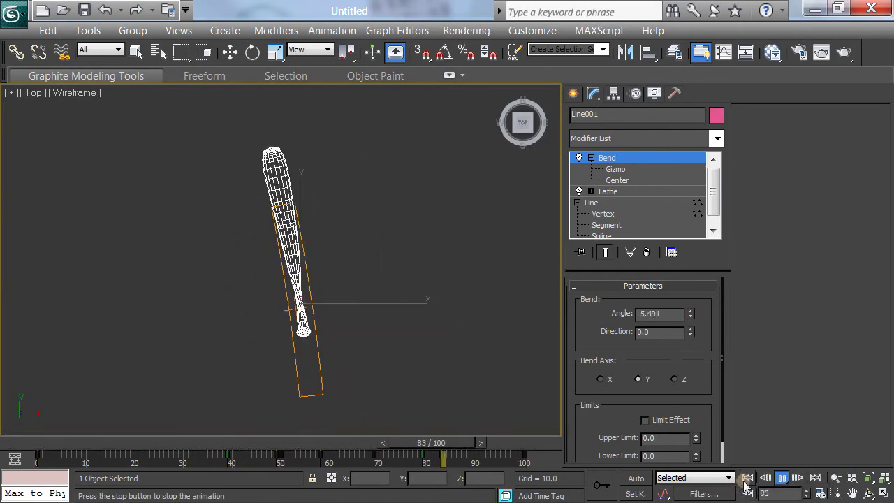
key("Home")
key("e")
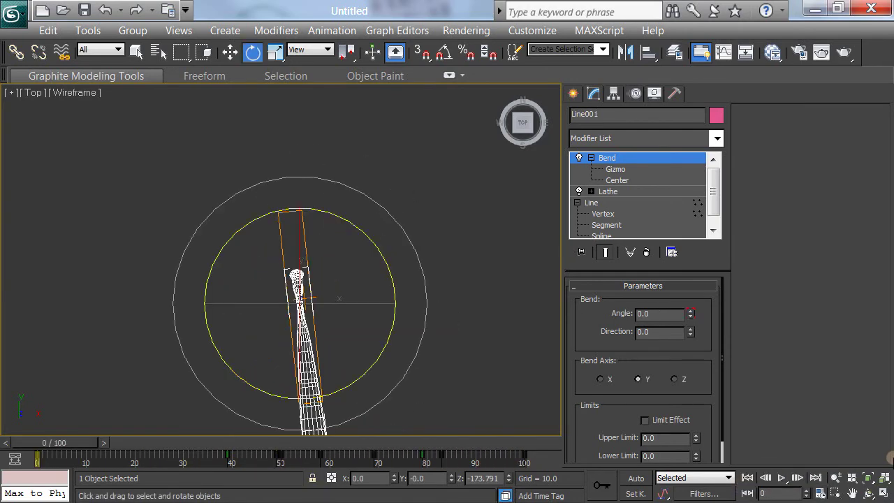
Frame the bat in a maximized Perspective viewport, play the animation there, and rewind to frame 0
left_click(883, 492)
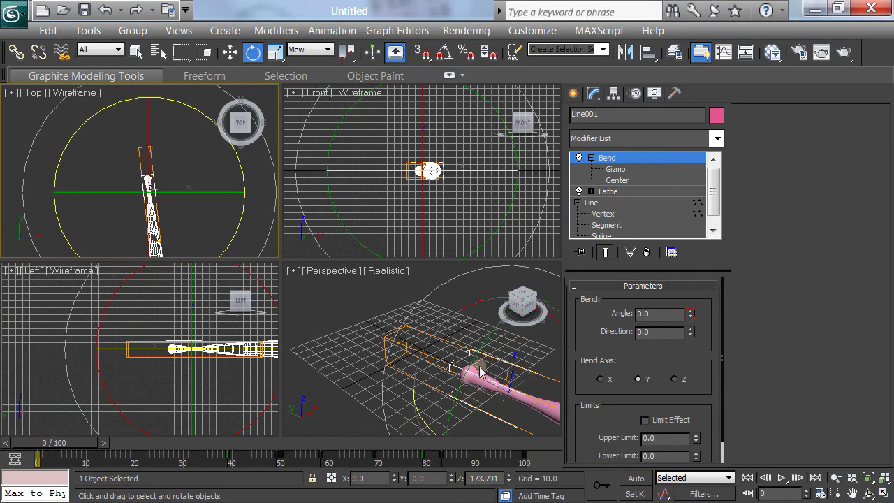
middle_click_drag(458, 403, 297, 404, "alt")
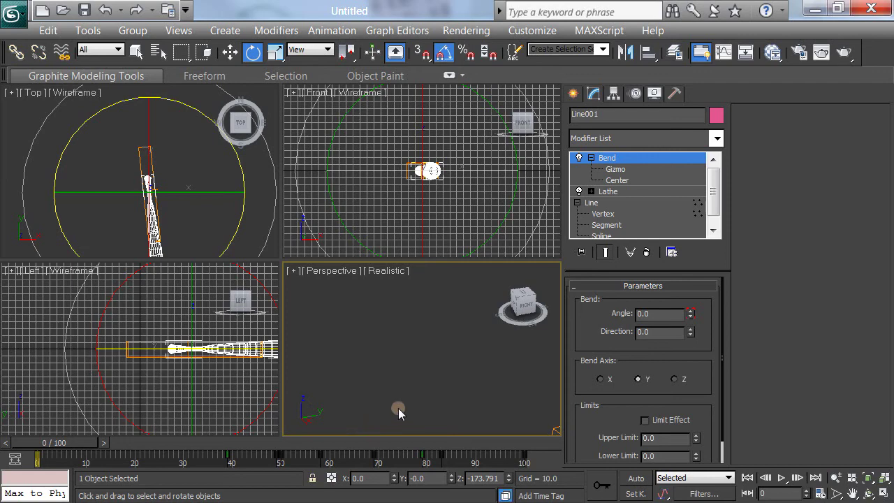
key("ctrl+shift+z")
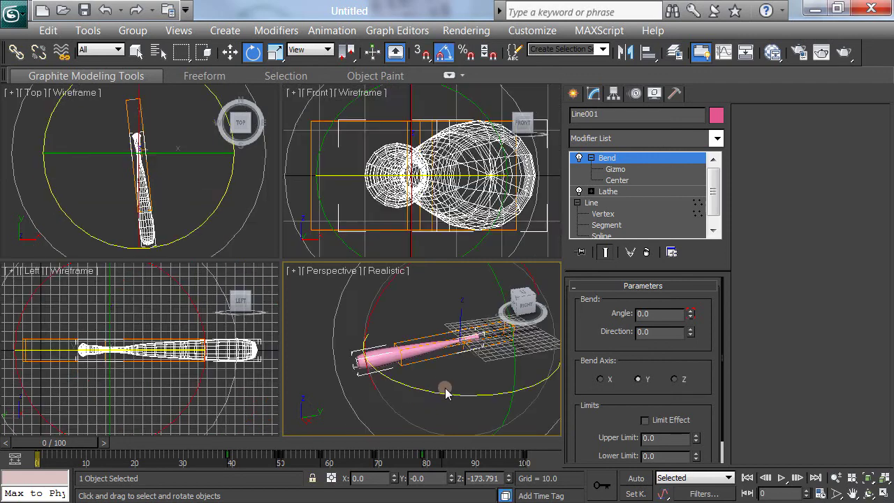
middle_click_drag(445, 385, 390, 376, "alt")
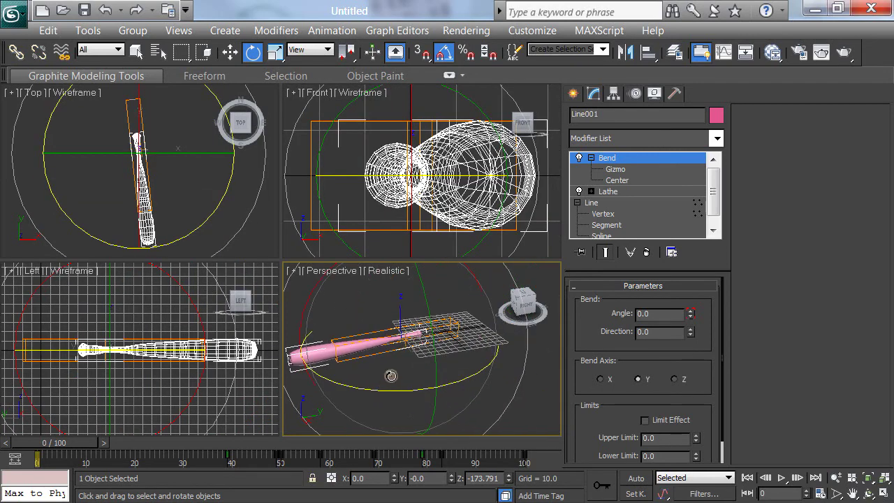
middle_click_drag(423, 346, 374, 498, "alt")
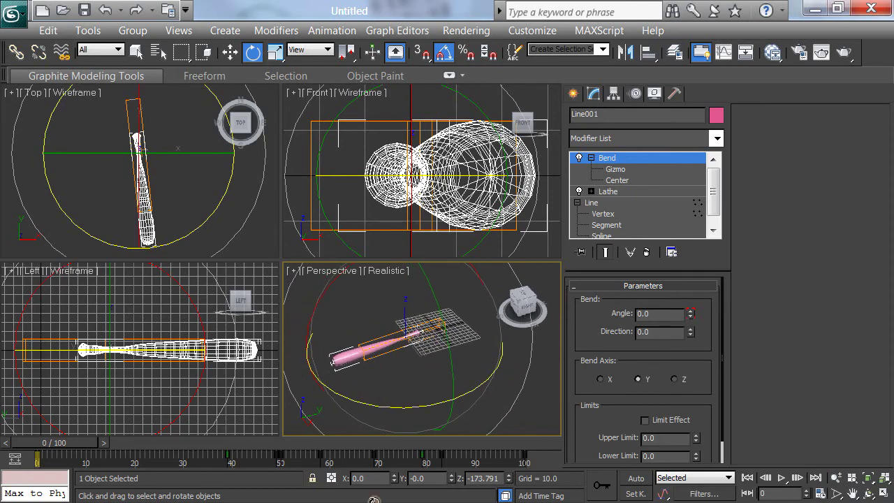
left_click(883, 493)
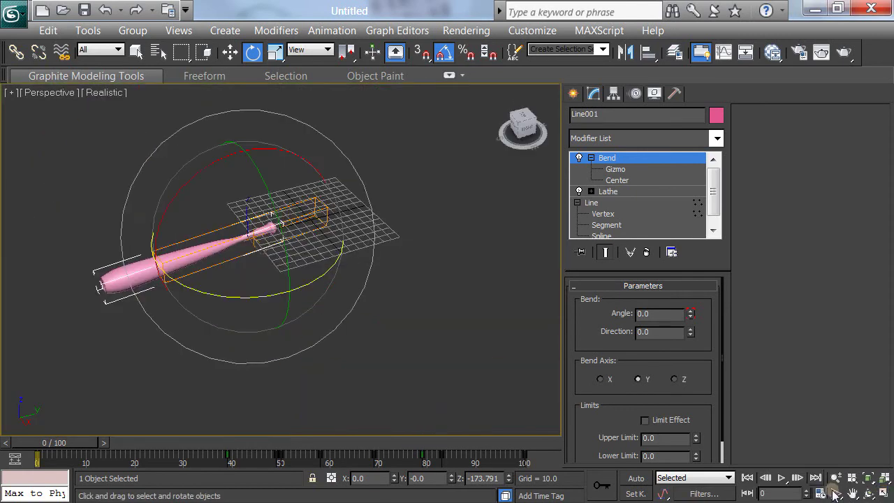
left_click(782, 479)
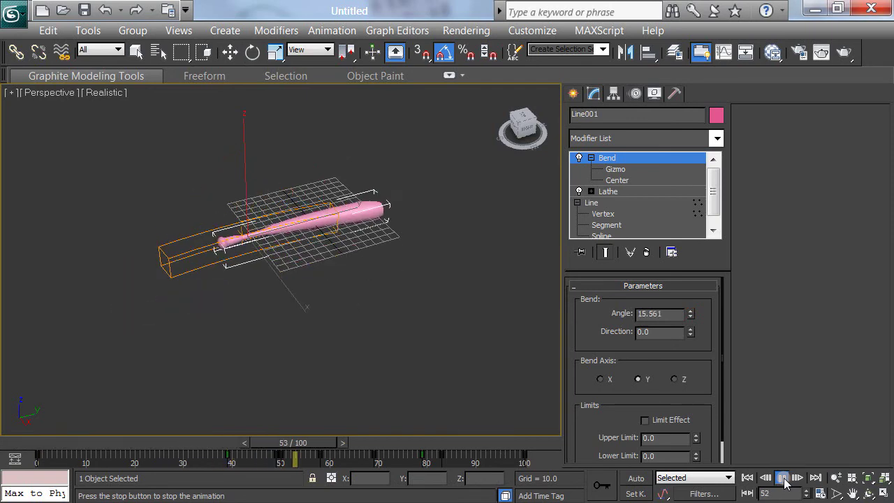
left_click(746, 478)
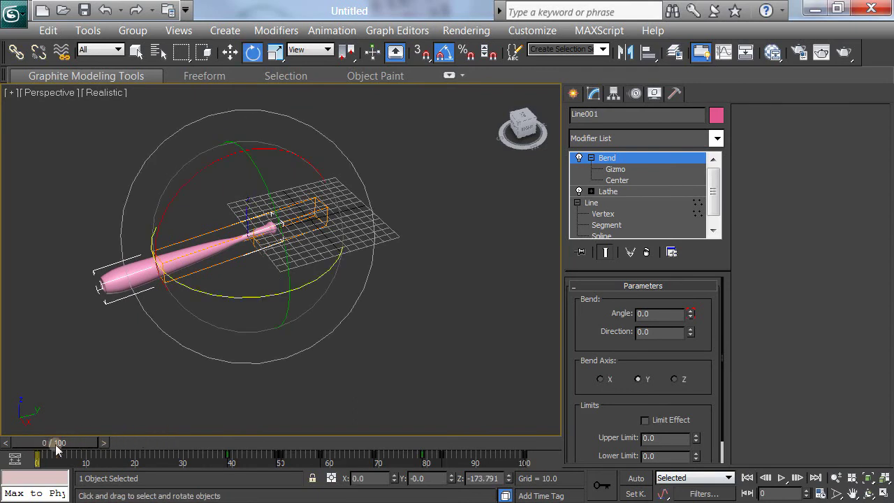
With Auto Key on, tilt the bat -50 degrees around X at frame 0 and to about 15 degrees X, -13 degrees Y at frame 39
left_click(633, 479)
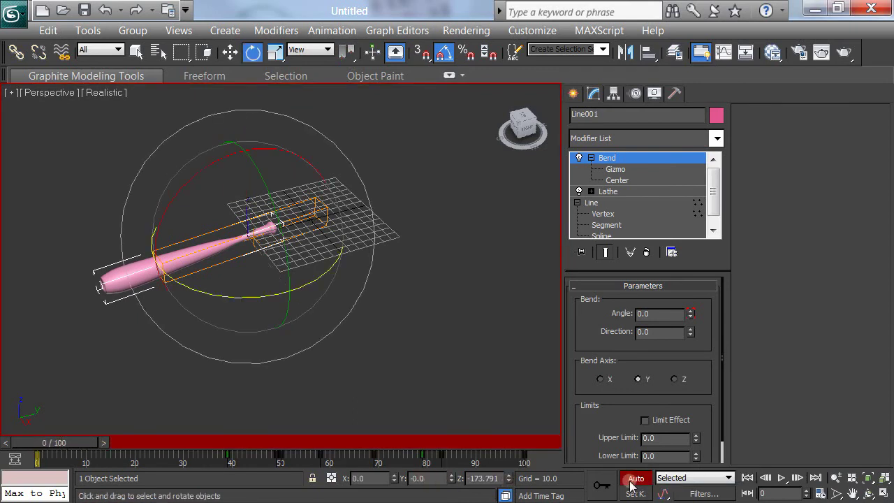
left_click_drag(171, 200, 201, 175)
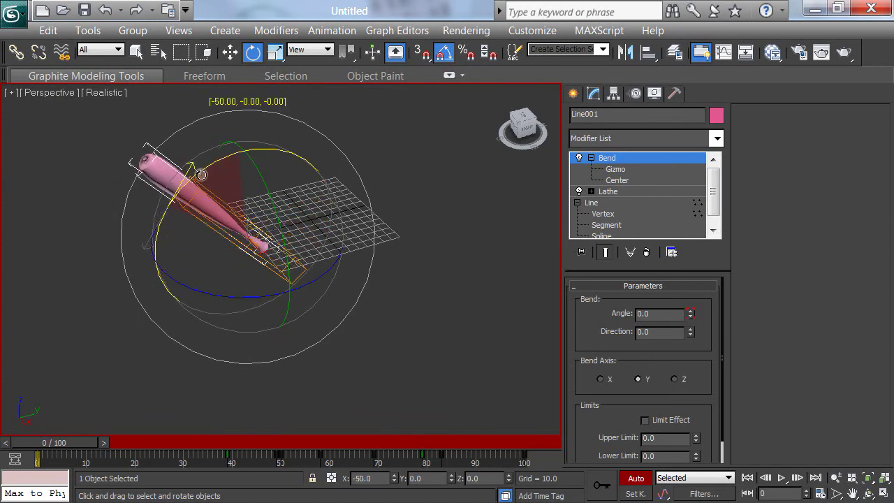
left_click_drag(58, 445, 235, 443)
key("e")
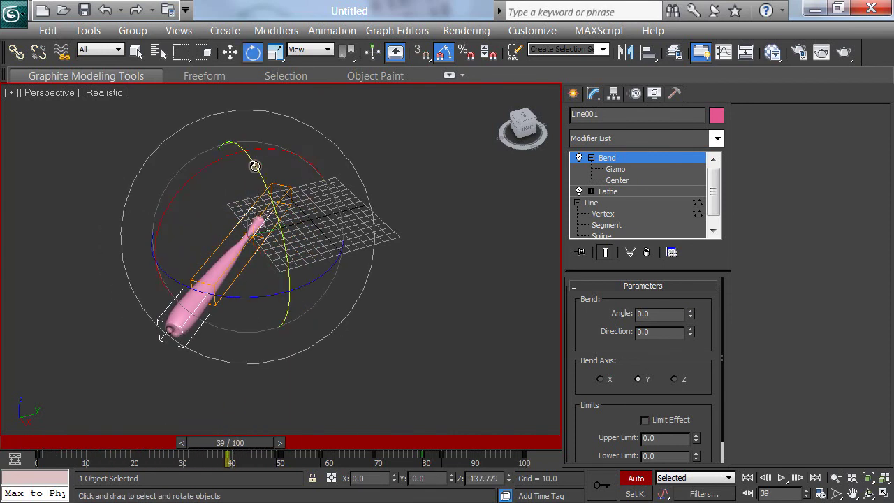
left_click_drag(206, 168, 218, 159)
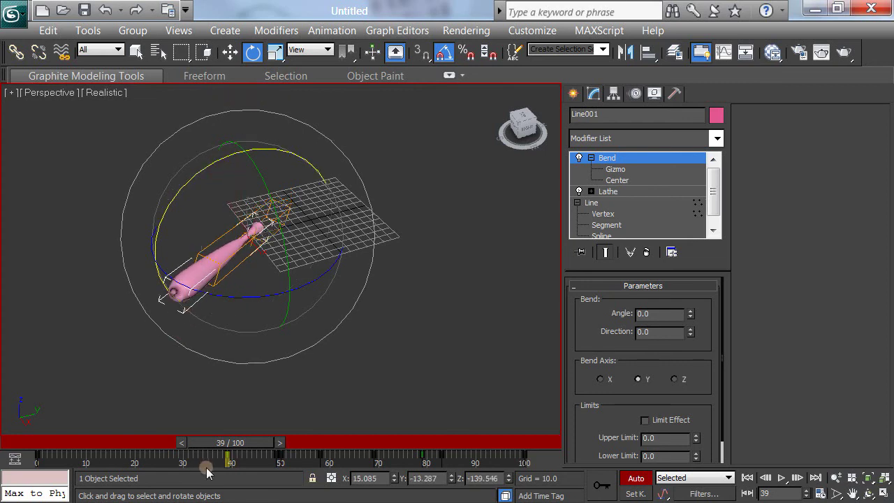
Return to frame 0 and turn off Auto Key
left_click_drag(230, 443, 55, 477)
key("e")
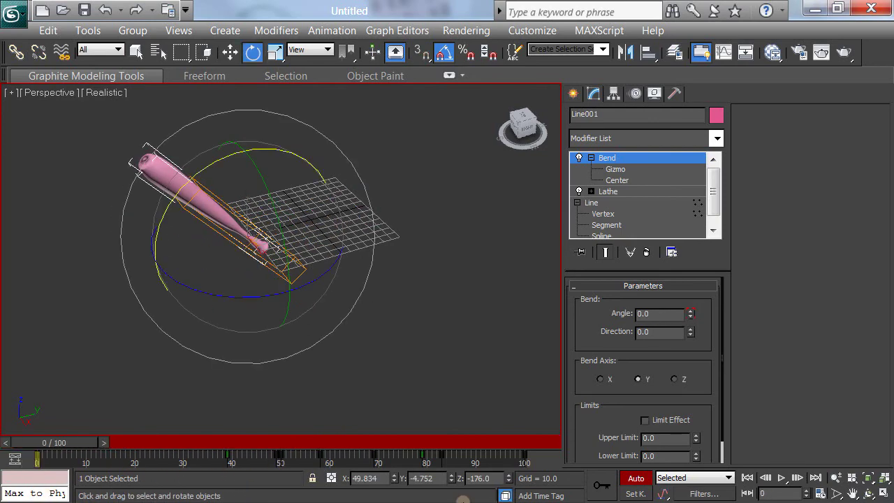
left_click(636, 478)
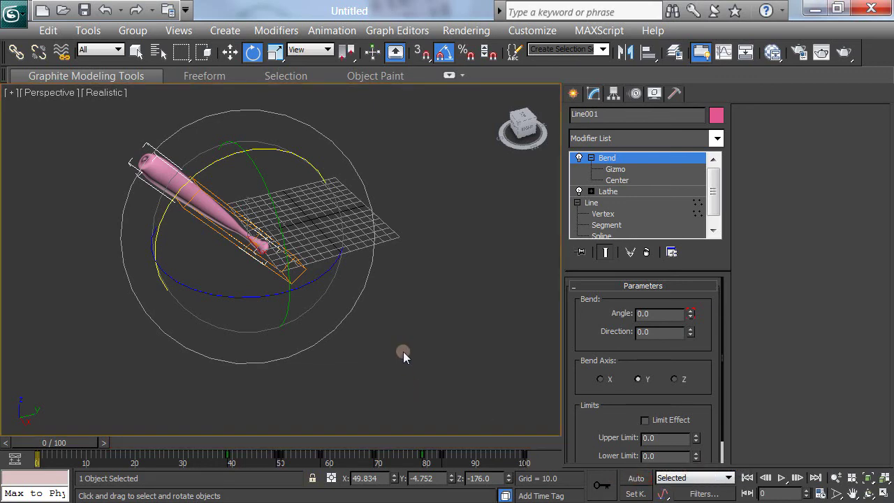
Play the tilted swing in the Perspective view and orbit around the bat to examine its motion
scroll(402, 351, "up", 4)
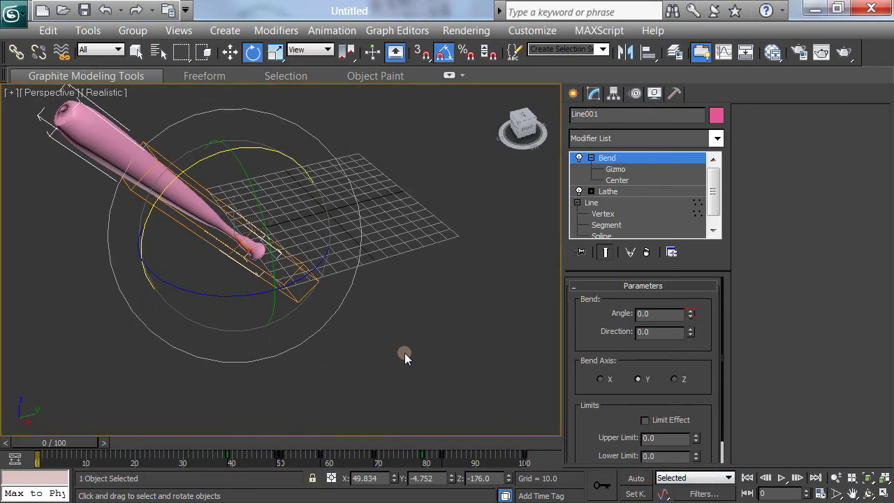
left_click(781, 478)
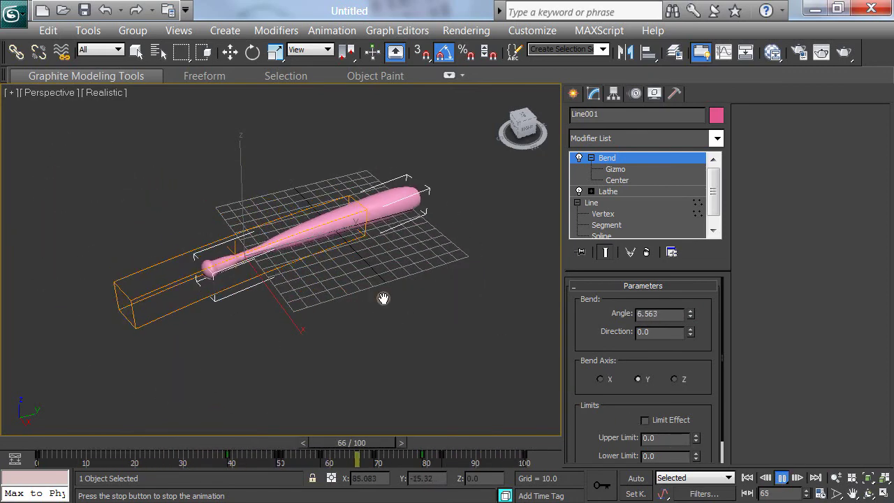
middle_click_drag(369, 328, 220, 337, "alt")
middle_click_drag(349, 361, 214, 337, "alt")
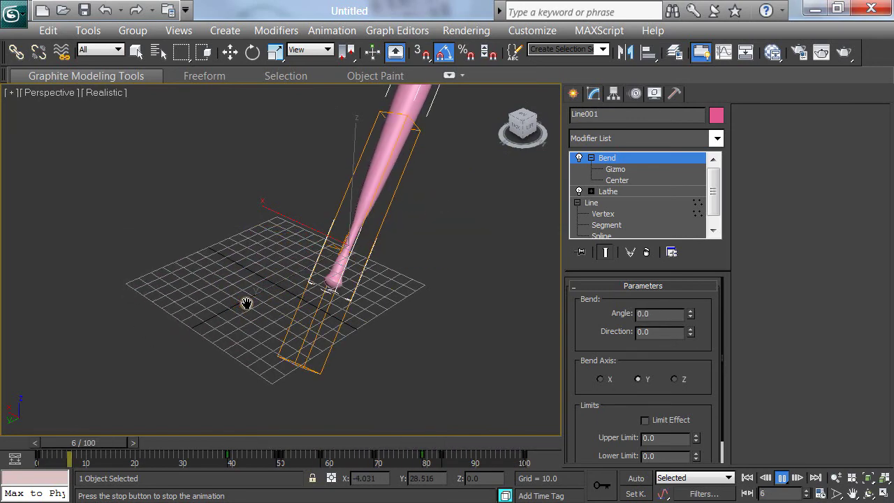